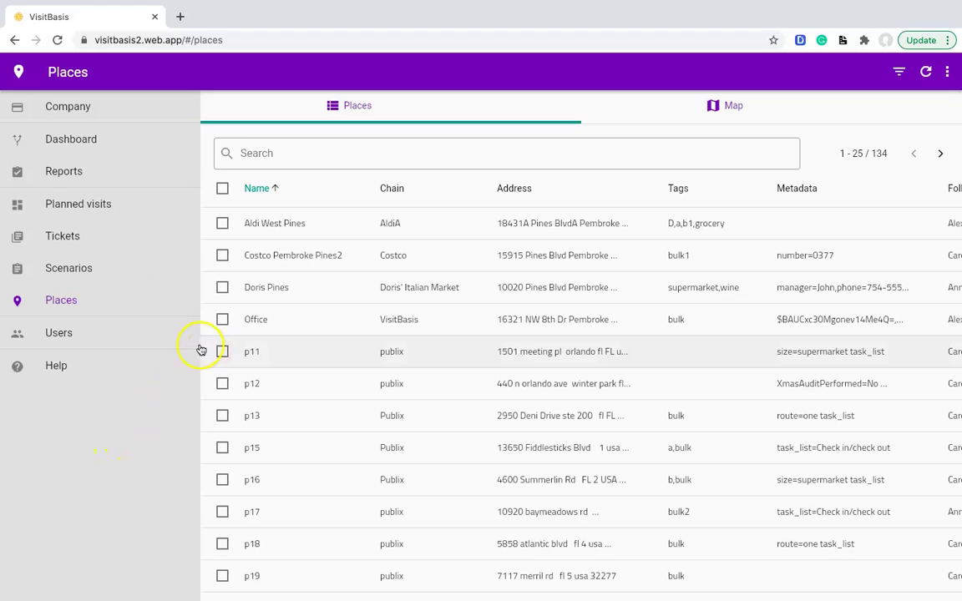
- Look at the details of the 05 Low stock alert scenario, then return to the scenario list
left_click(91, 268)
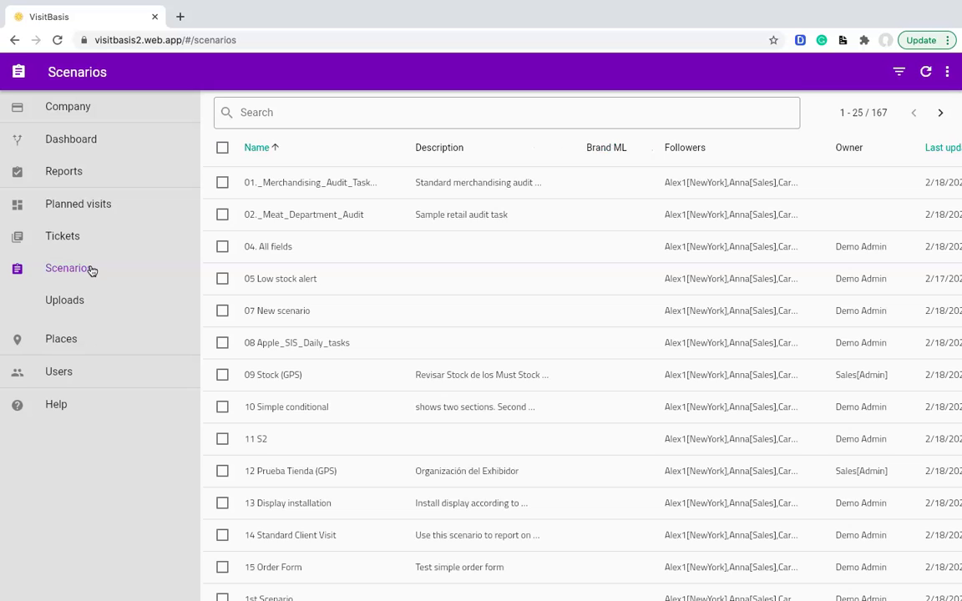
left_click(293, 274)
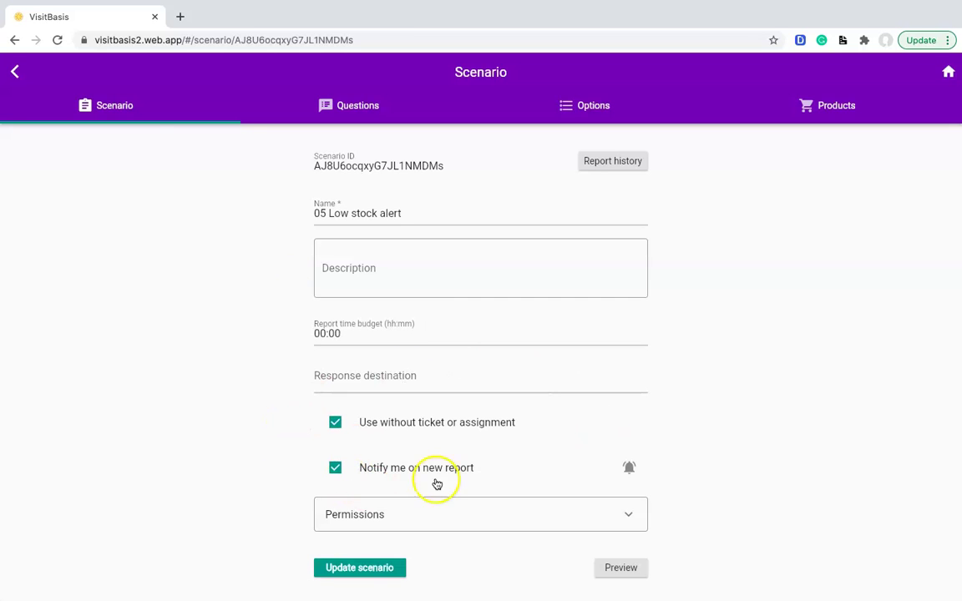
left_click(15, 71)
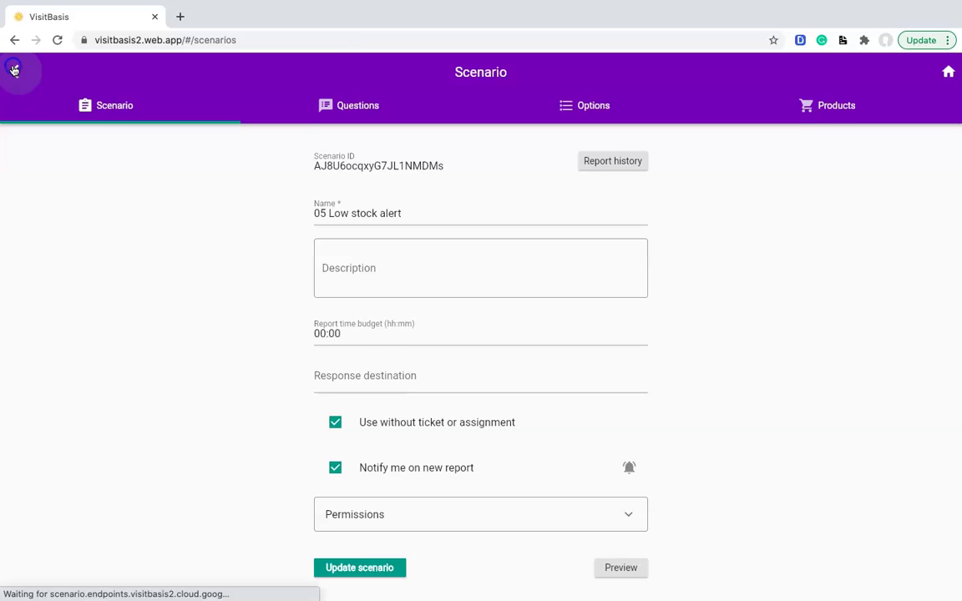
- Search the scenarios for "signage" and copy the Signage audit scenario's ID into cell A1 of the blank Excel workbook
left_click(280, 111)
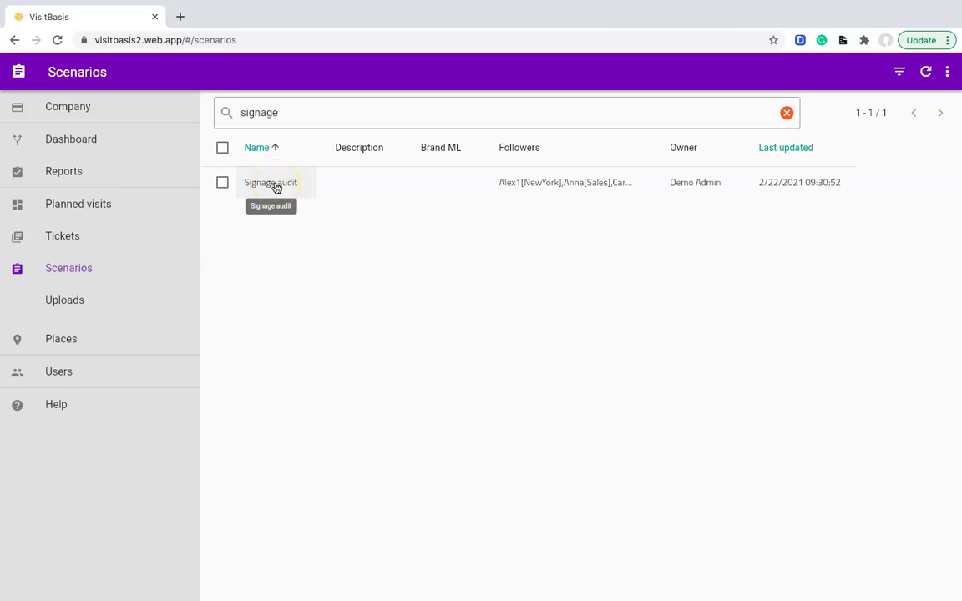
left_click(276, 185)
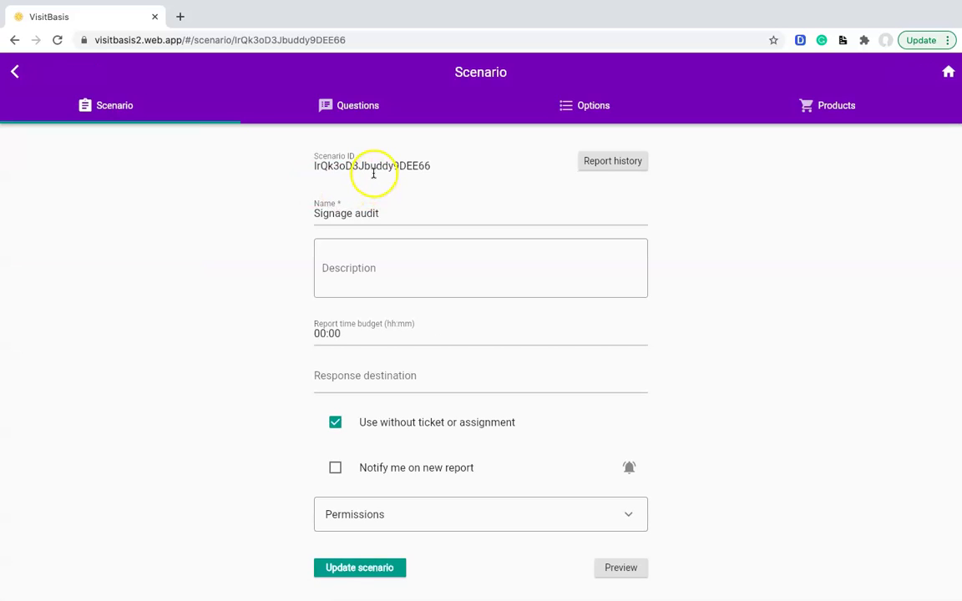
double_click(373, 166)
key("super+c")
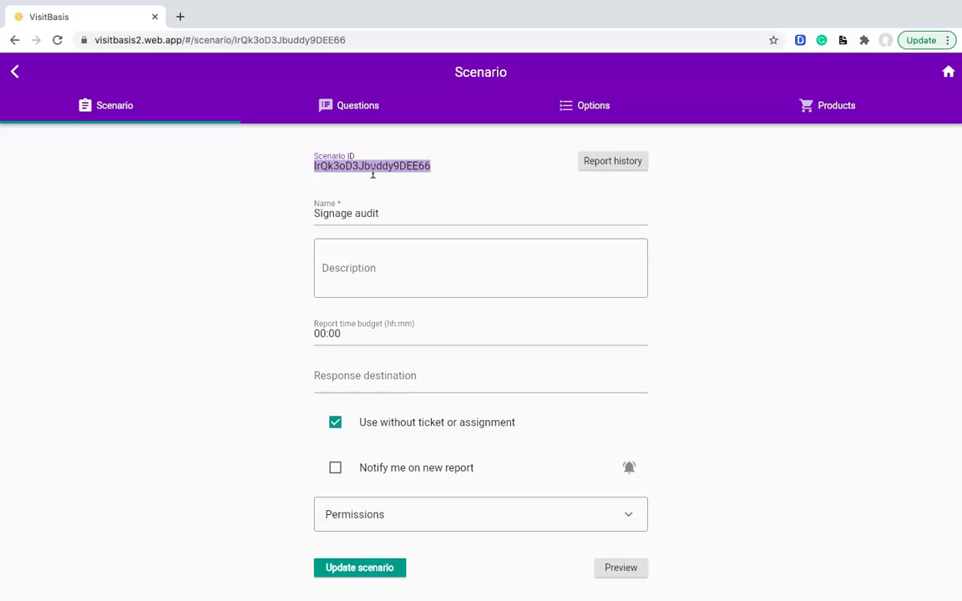
key("super+Tab")
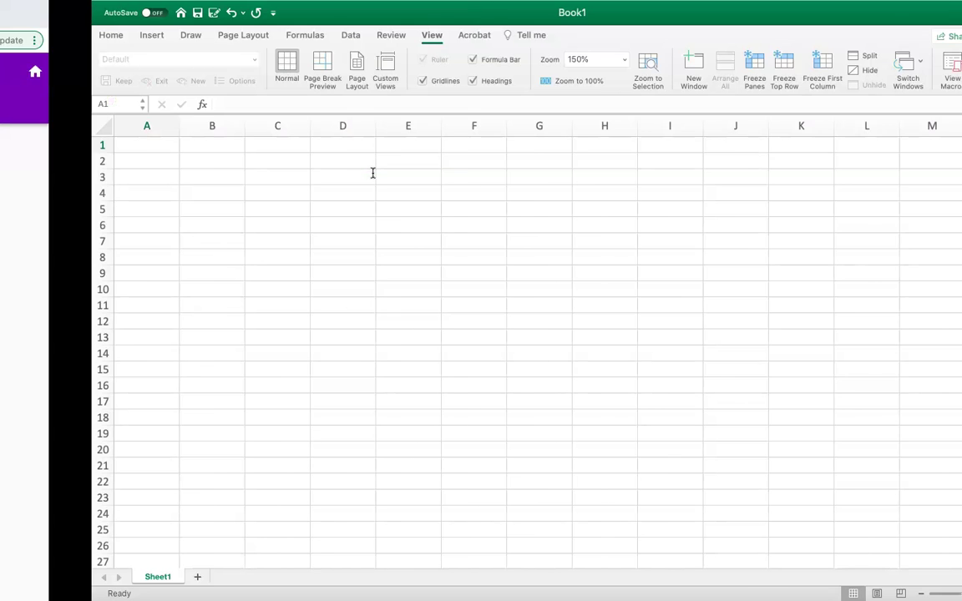
left_click(356, 109)
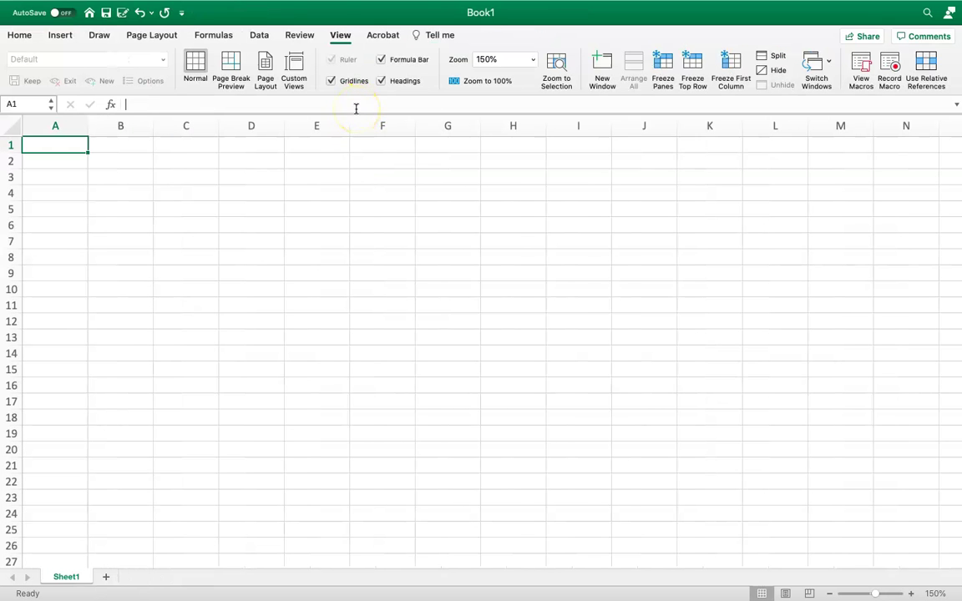
key("super+v")
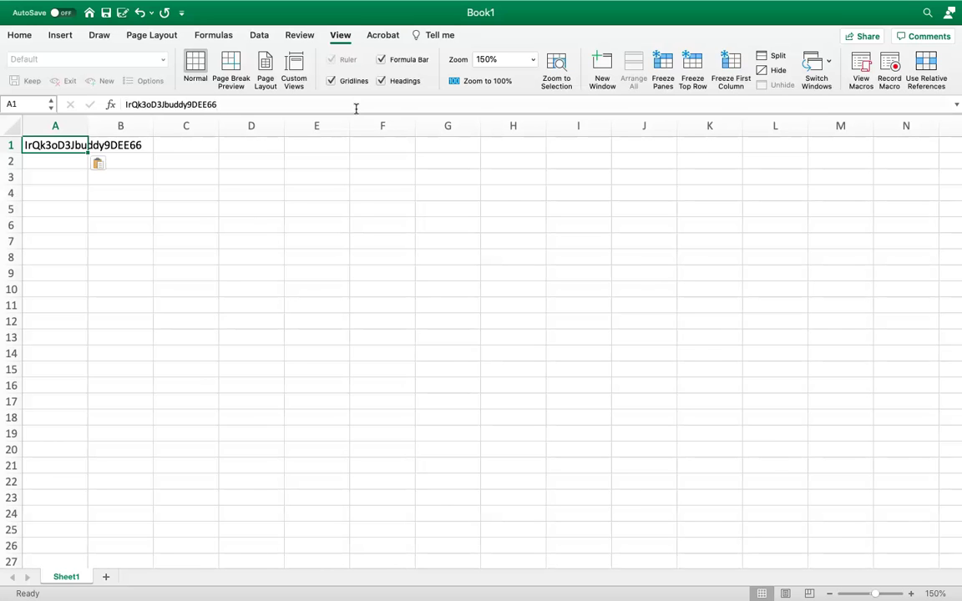
- Copy the scenario ID of 05 Low stock alert from VisitBasis into cell A2 of the Excel sheet
key("super+Tab")
left_click(296, 279)
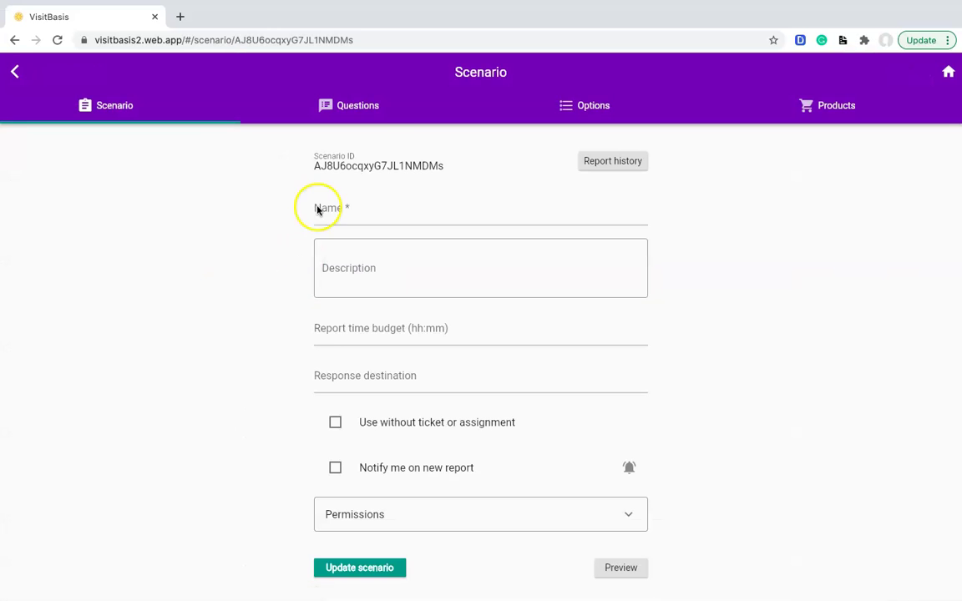
double_click(365, 165)
key("super+c")
key("super+Tab")
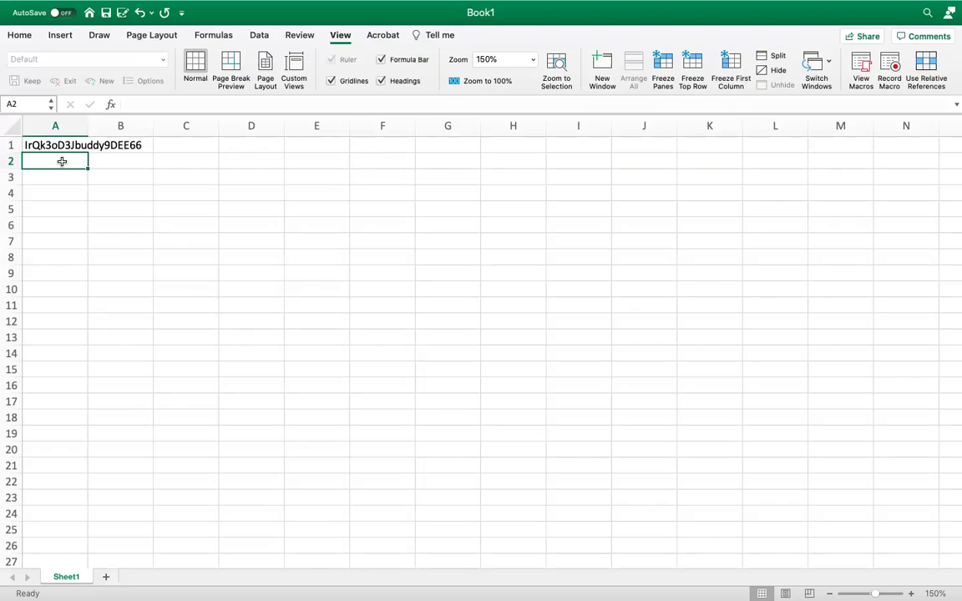
key("super+v")
- Add "$" before and "=" after the scenario ID in cell A1
left_click(49, 146)
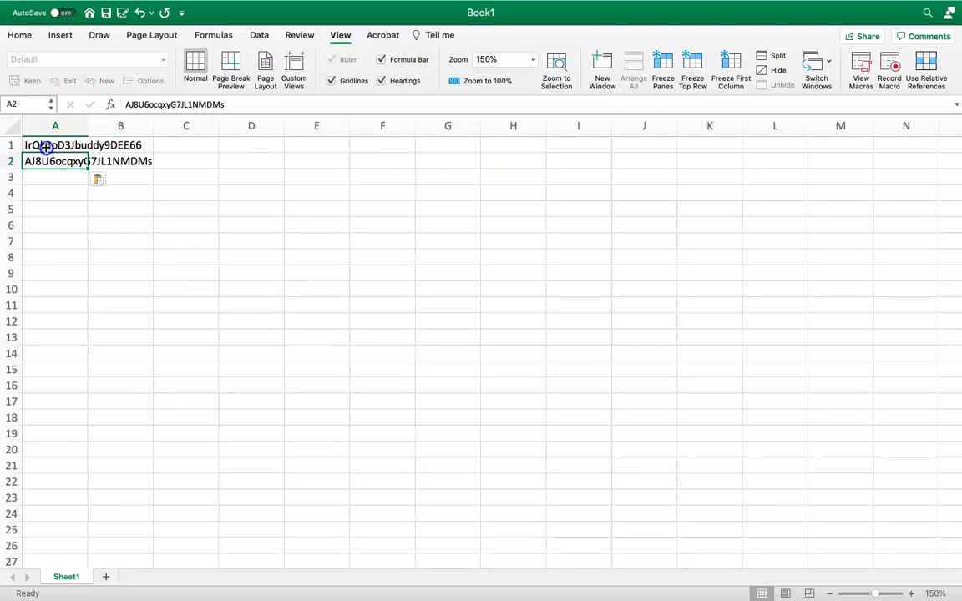
left_click(123, 103)
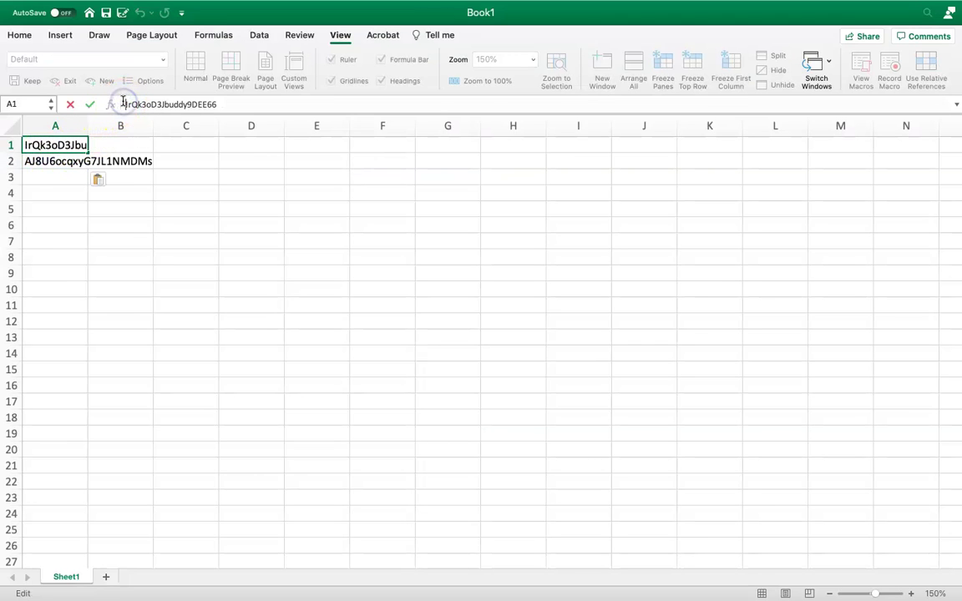
type("$")
left_click(244, 104)
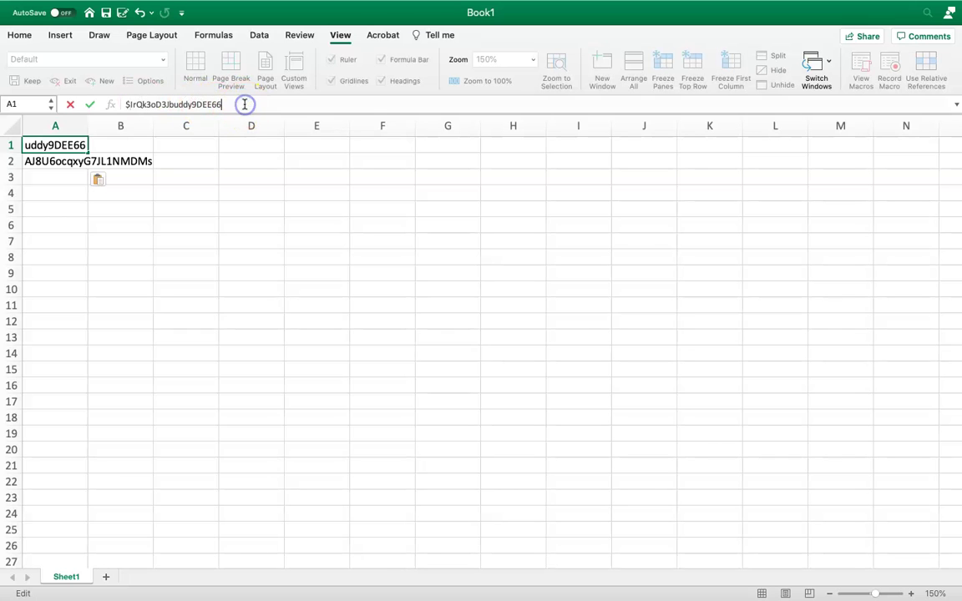
type("=")
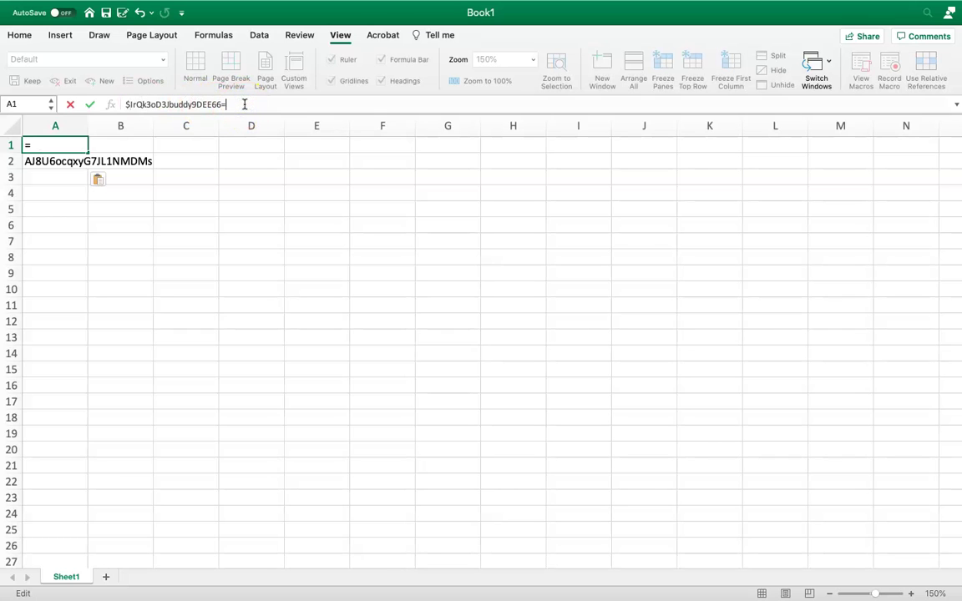
- Add "$" before and "=" after the scenario ID in cell A2
left_click(39, 163)
left_click(124, 104)
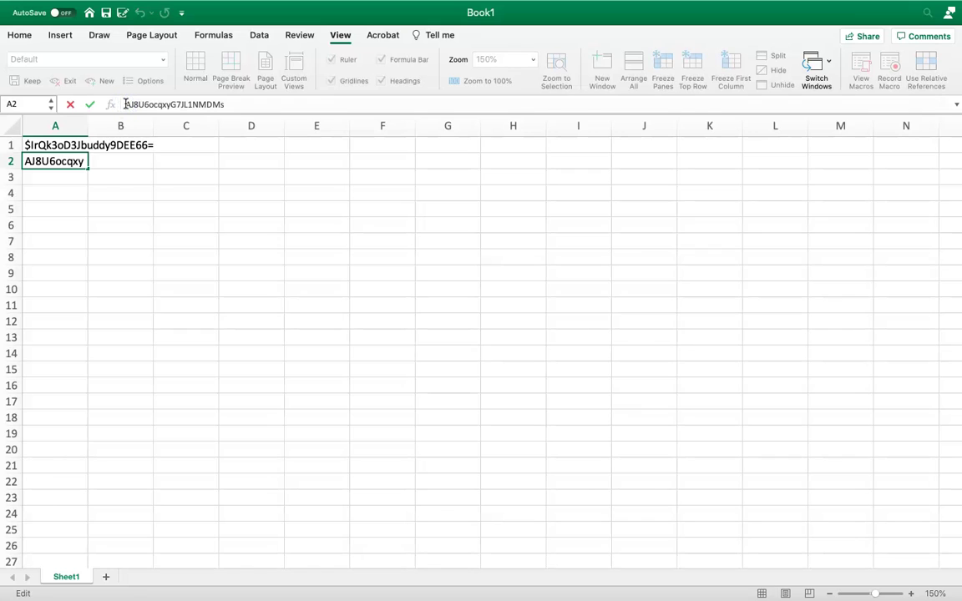
type("$")
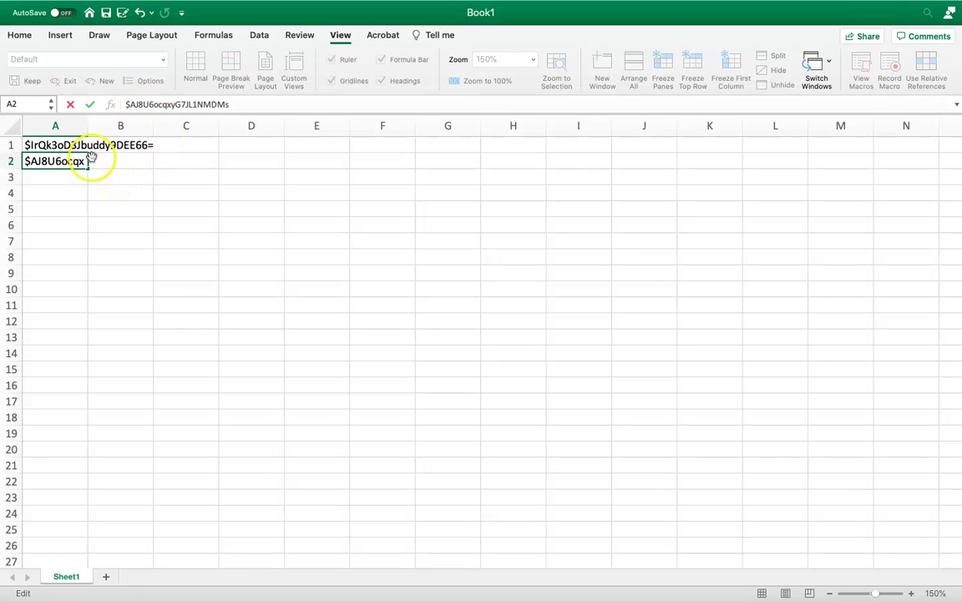
left_click(241, 102)
type("=")
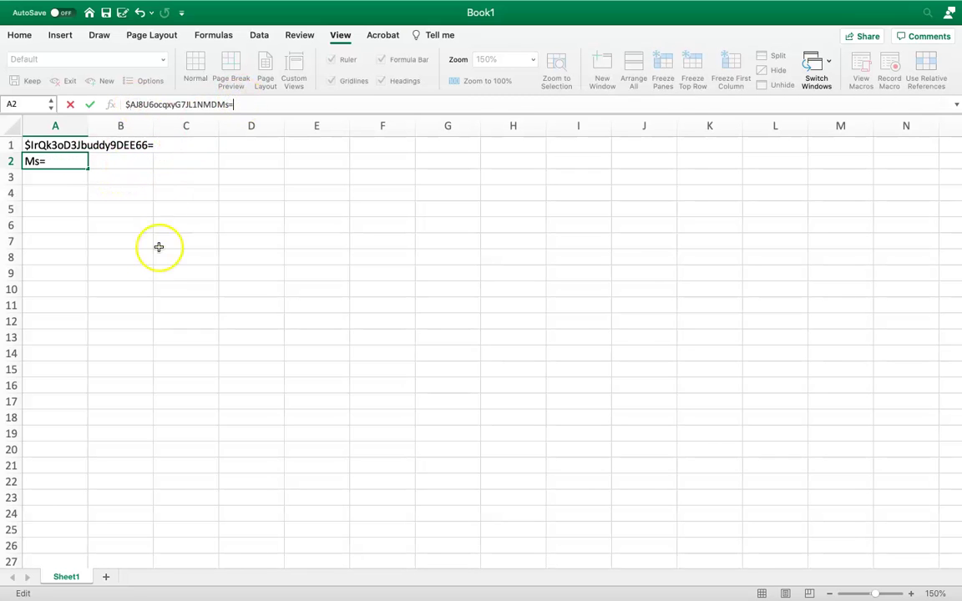
left_click(161, 262)
- Append a comma and the contents of cell A2 to the end of the text in cell A1
left_click(47, 160)
key("super+c")
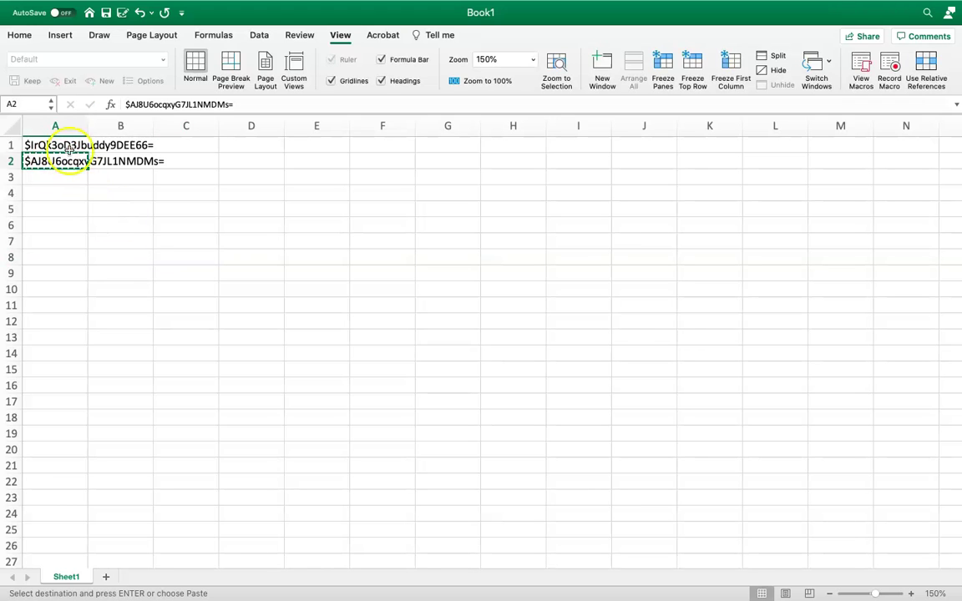
left_click(37, 146)
left_click(267, 107)
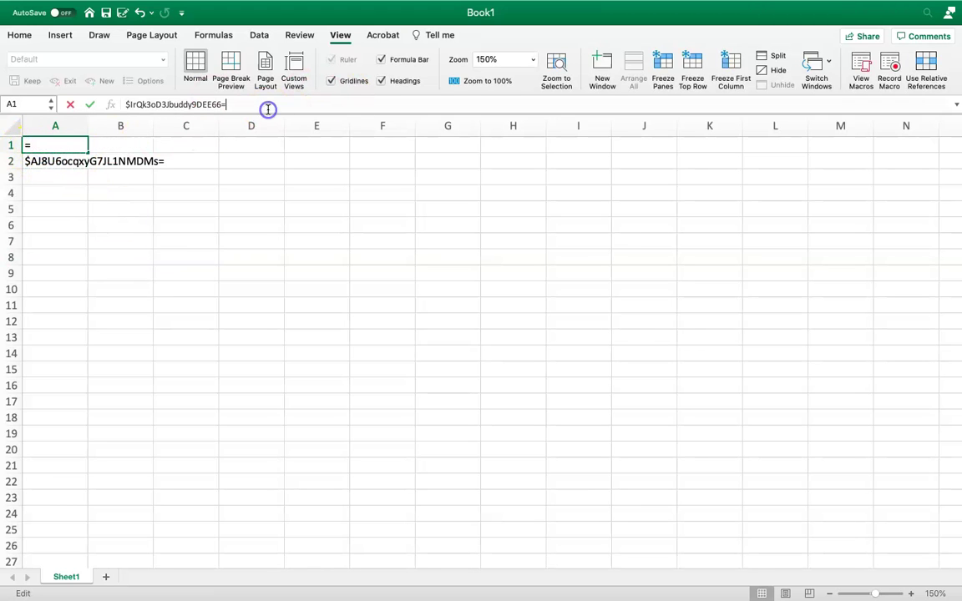
type(",")
key("super+v")
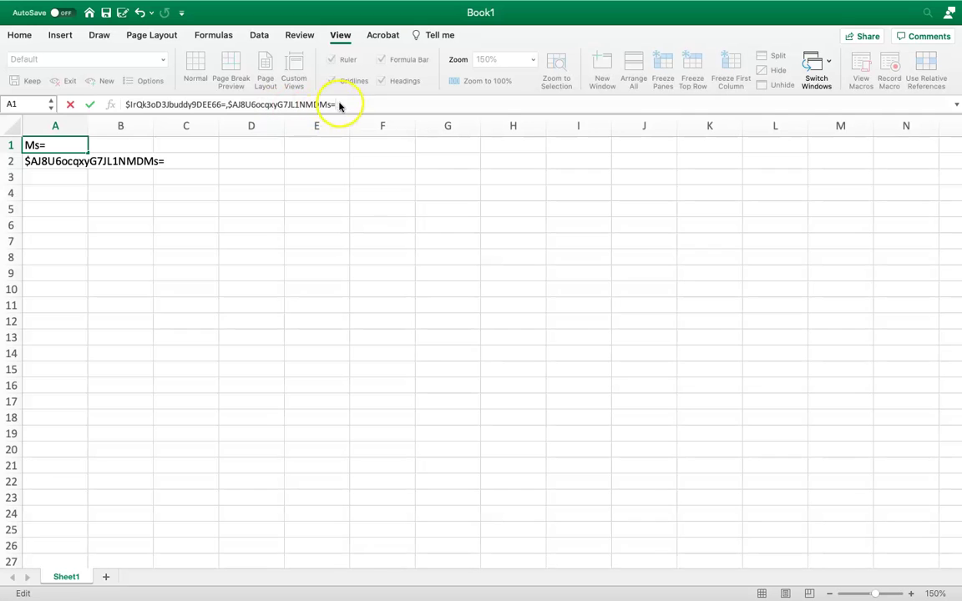
- Copy the combined text from cell A1 into the Metadata of the Aldi West Pines place in VisitBasis and update the place
left_click_drag(330, 103, 86, 82)
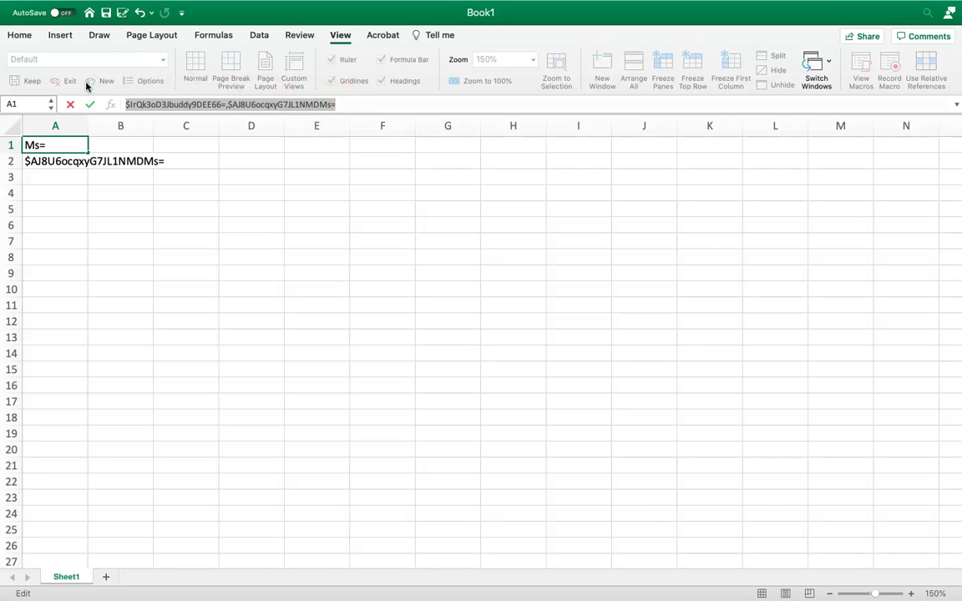
key("super+Tab")
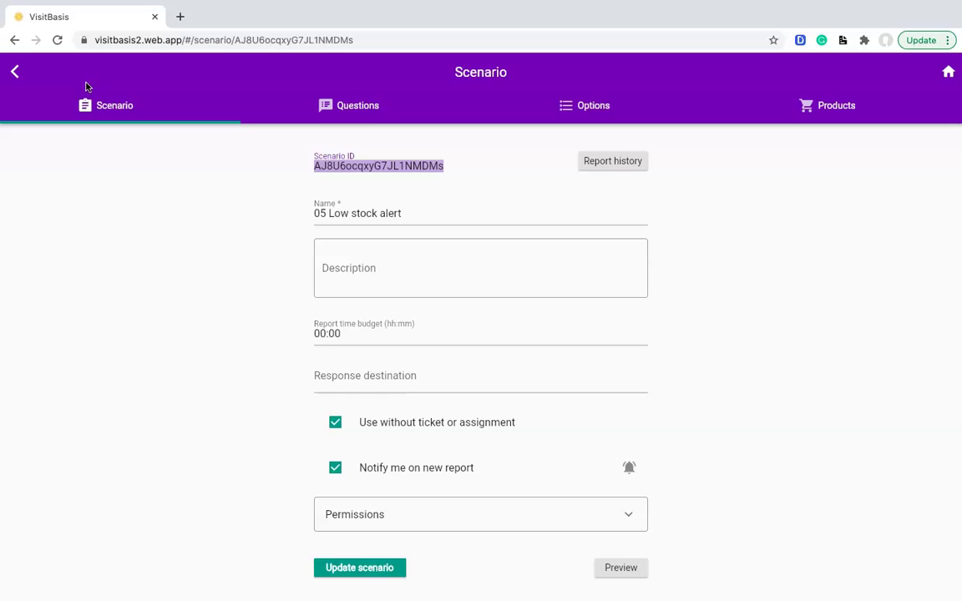
left_click(10, 73)
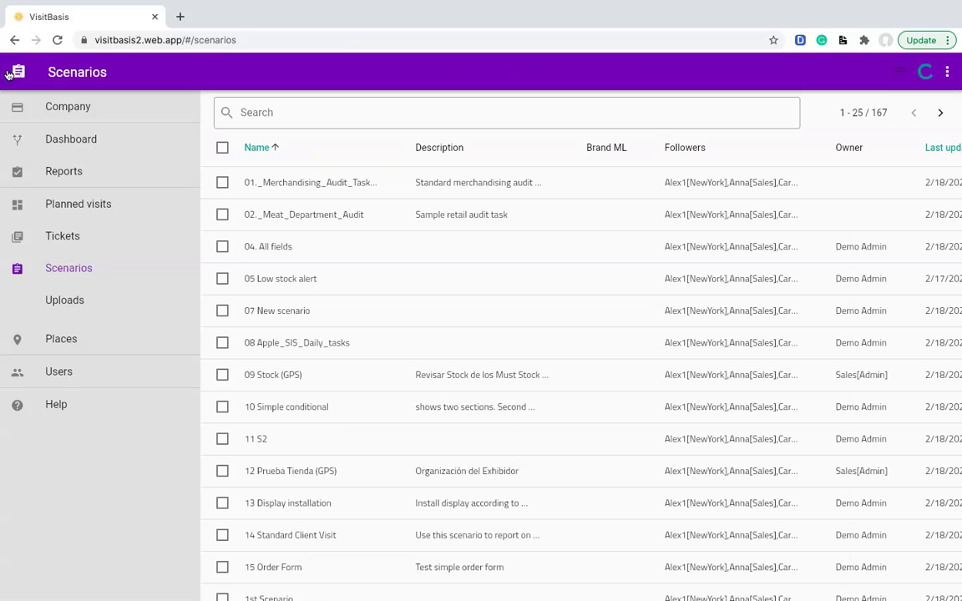
left_click(60, 341)
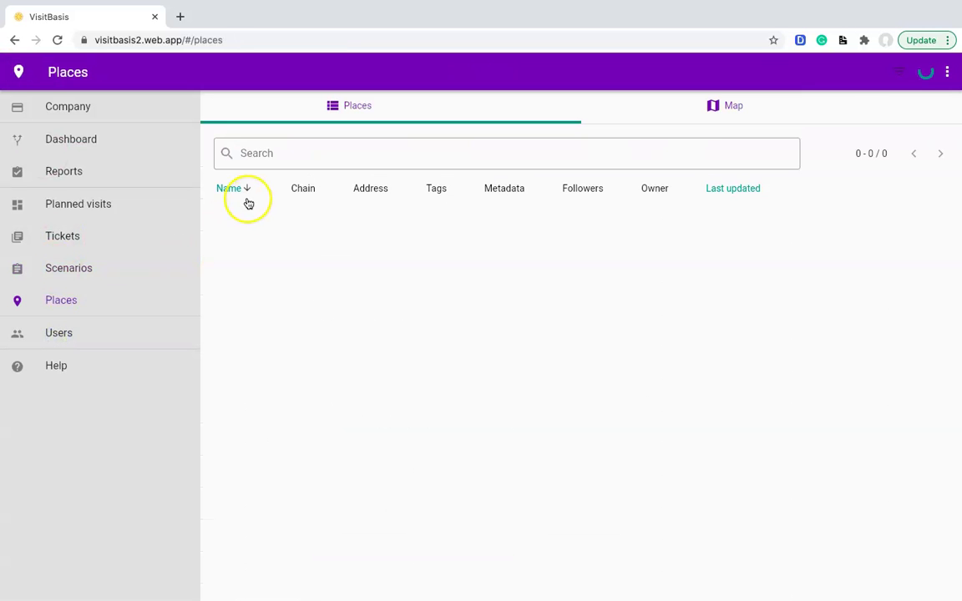
left_click(246, 221)
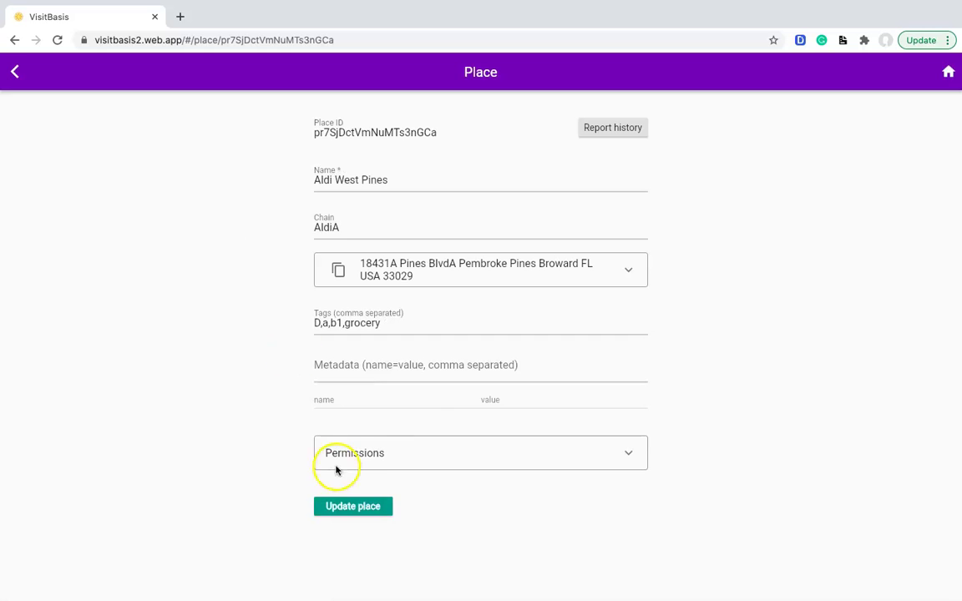
left_click(376, 361)
key("ctrl+v")
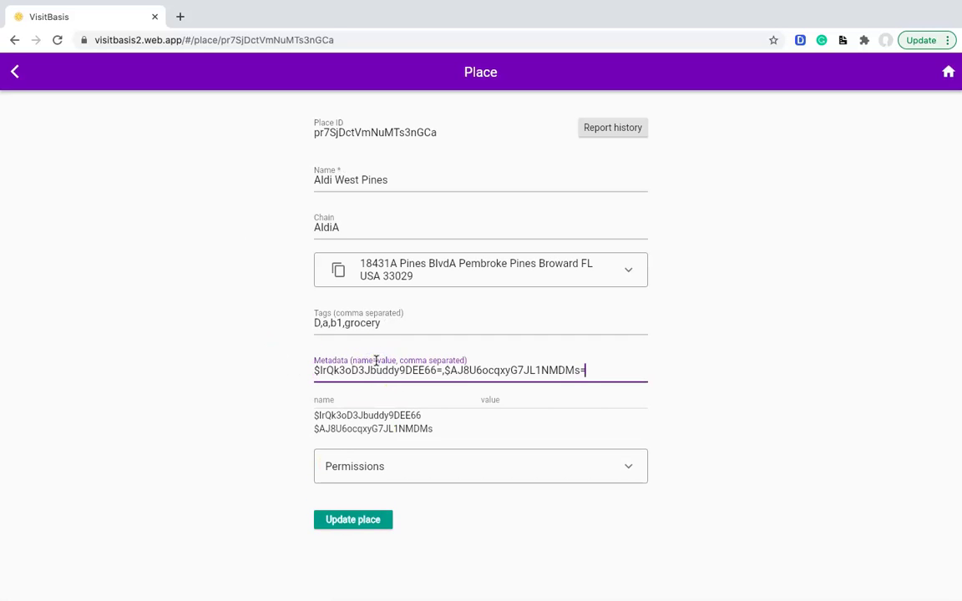
left_click(349, 519)
left_click(349, 519)
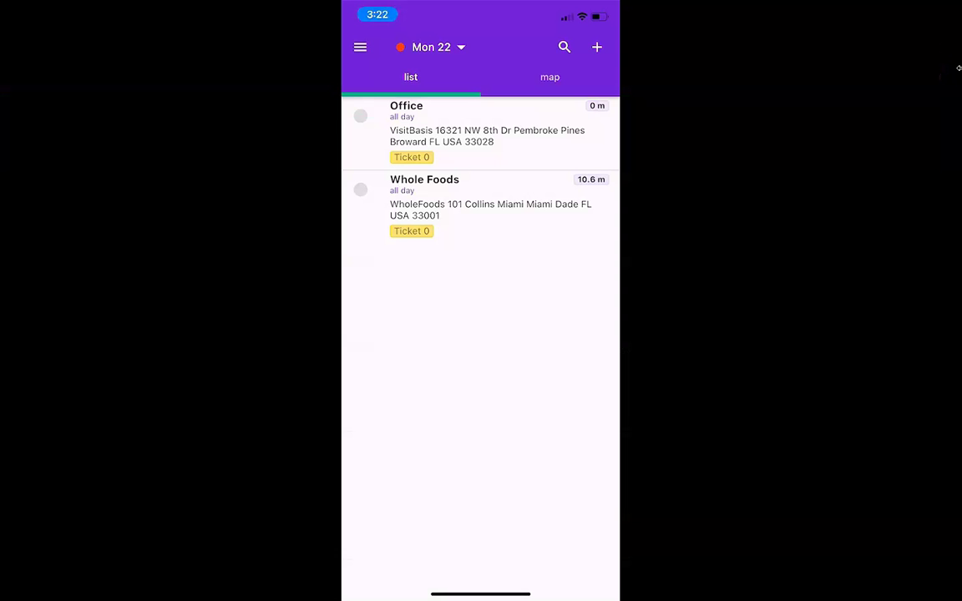
- Switch to the VisitBasis mobile app and search the places for "al"
left_click(360, 47)
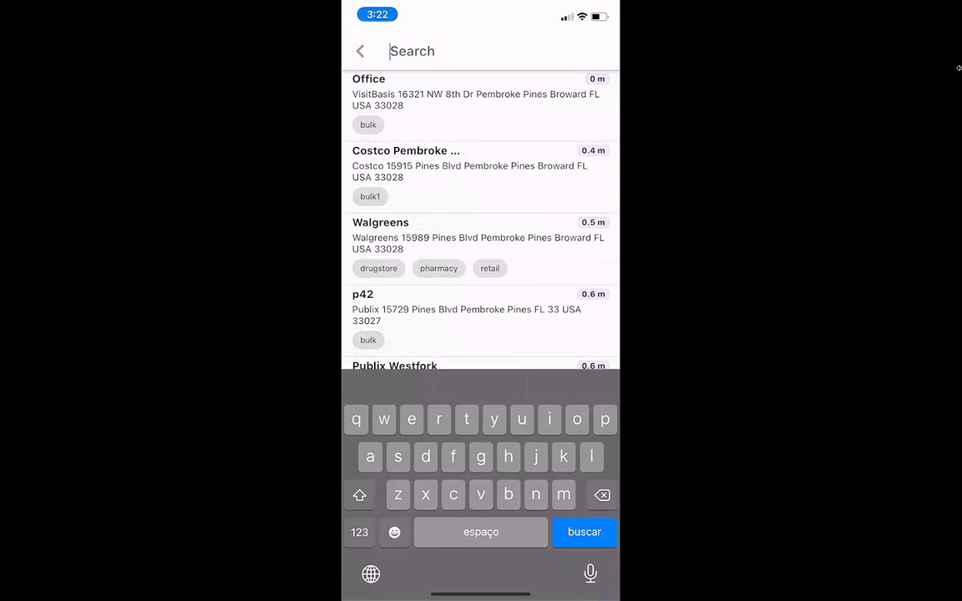
type("al")
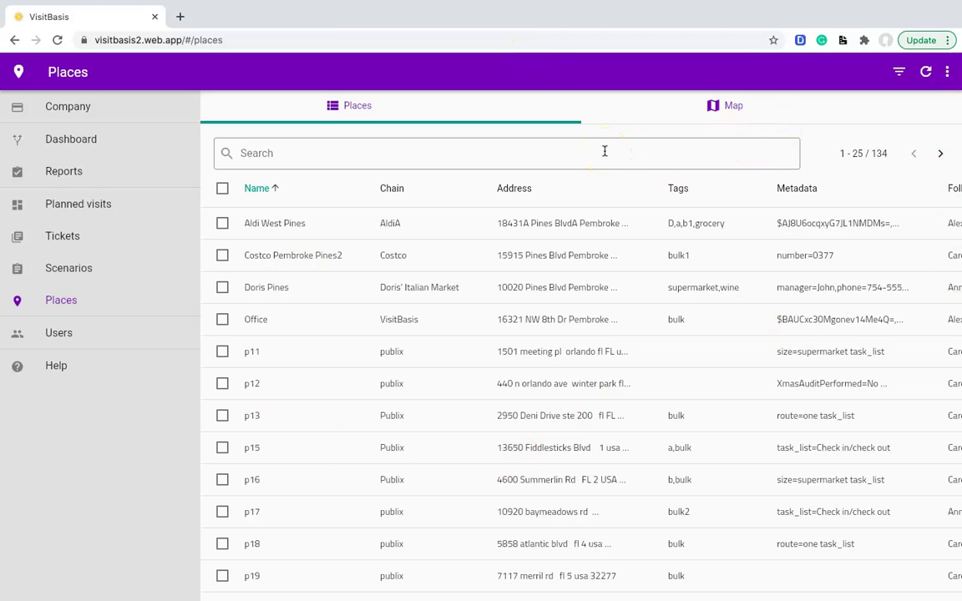
- Examine the filters for the web places list, including the Chains options, and close them without applying anything
left_click(849, 147)
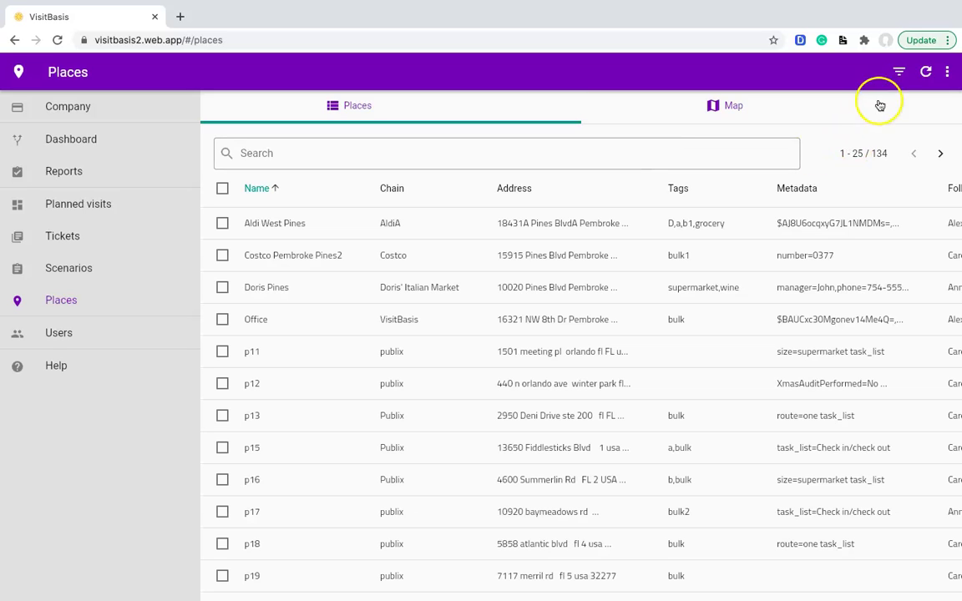
left_click(900, 71)
left_click(663, 482)
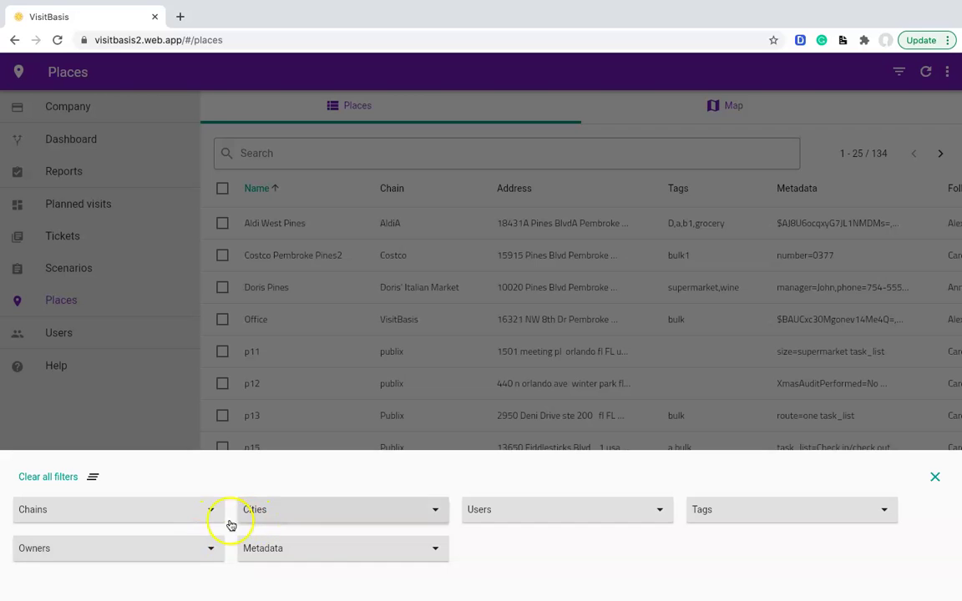
left_click(178, 517)
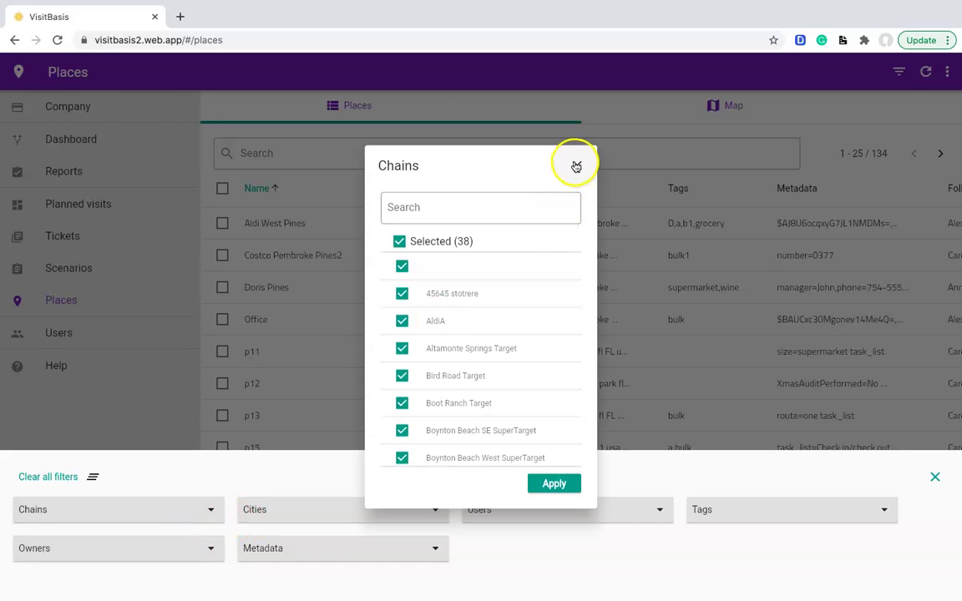
left_click(575, 164)
left_click(760, 294)
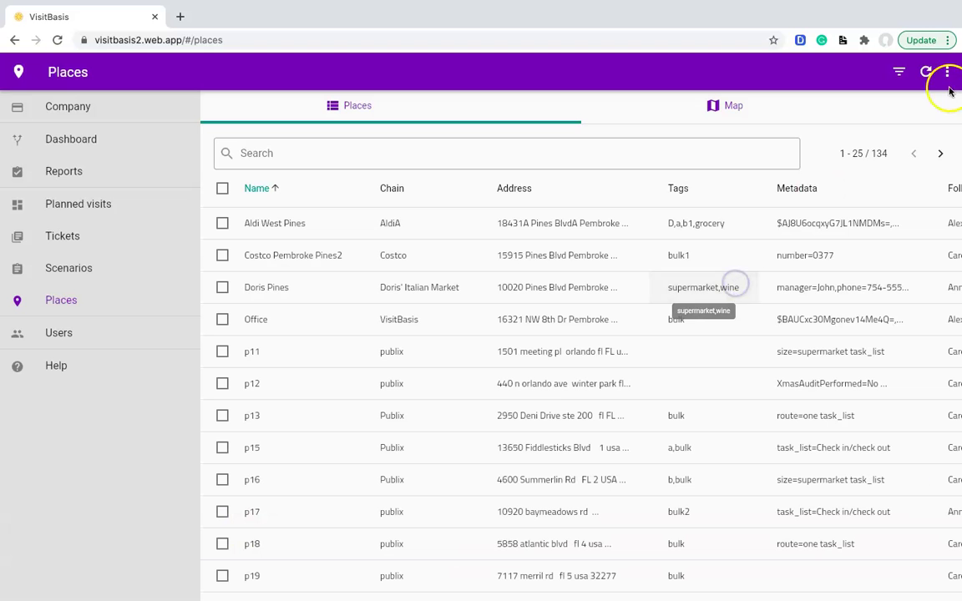
- Export all places from VisitBasis and paste the exported data into the Excel sheet starting at cell A1
left_click(950, 75)
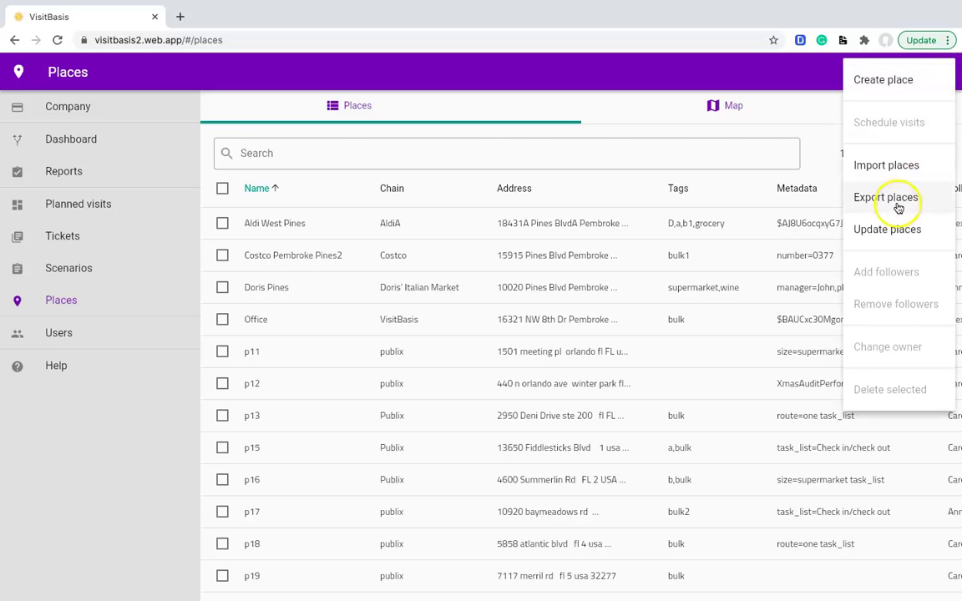
left_click(899, 205)
left_click(749, 193)
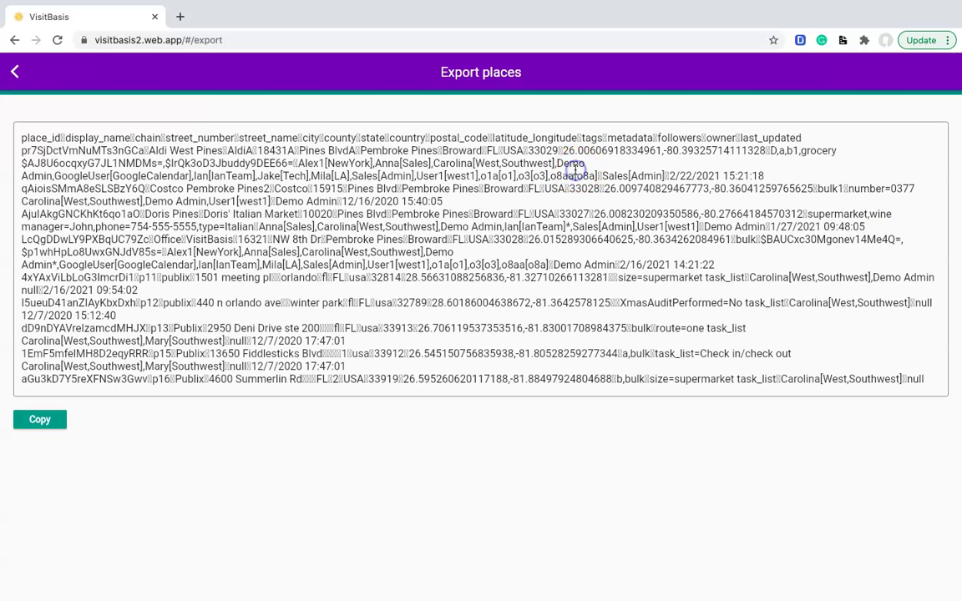
key("ctrl+a")
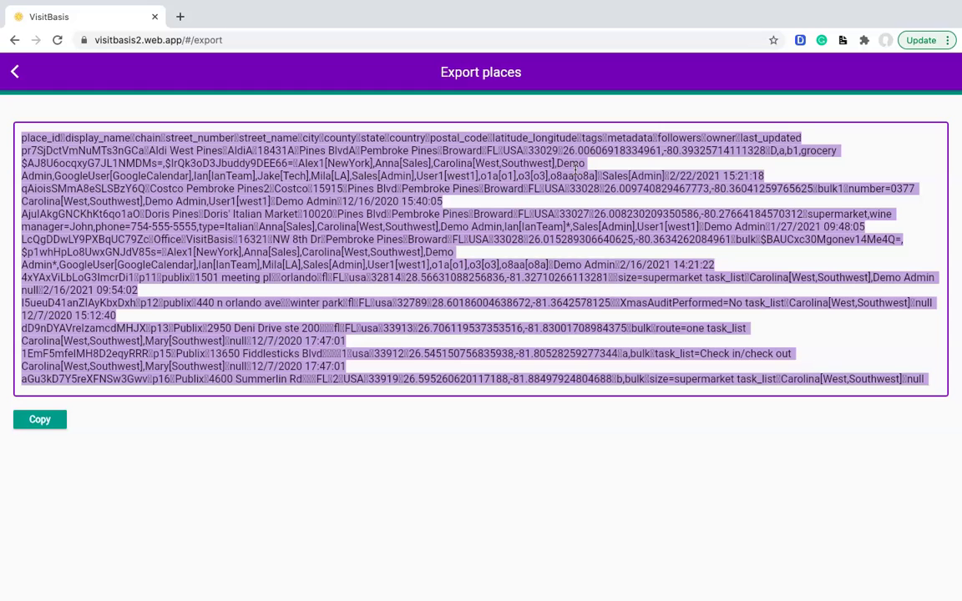
key("super+Tab")
key("super+Tab")
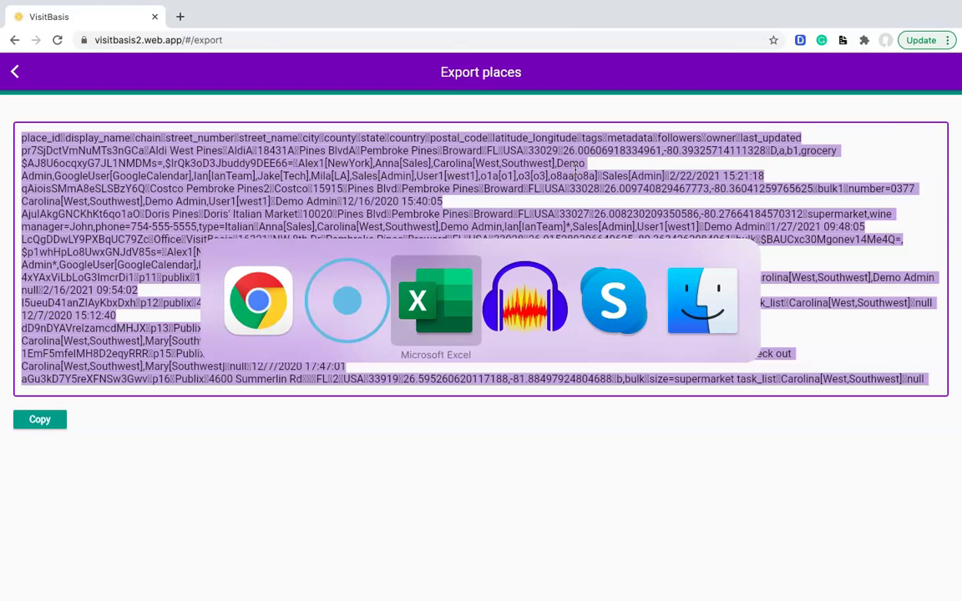
left_click(47, 147)
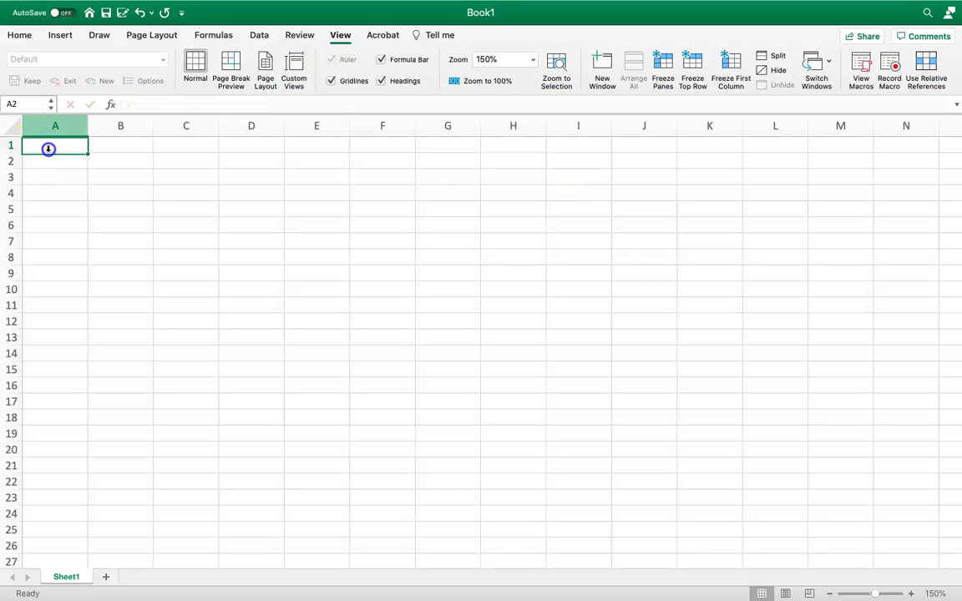
key("cmd+v")
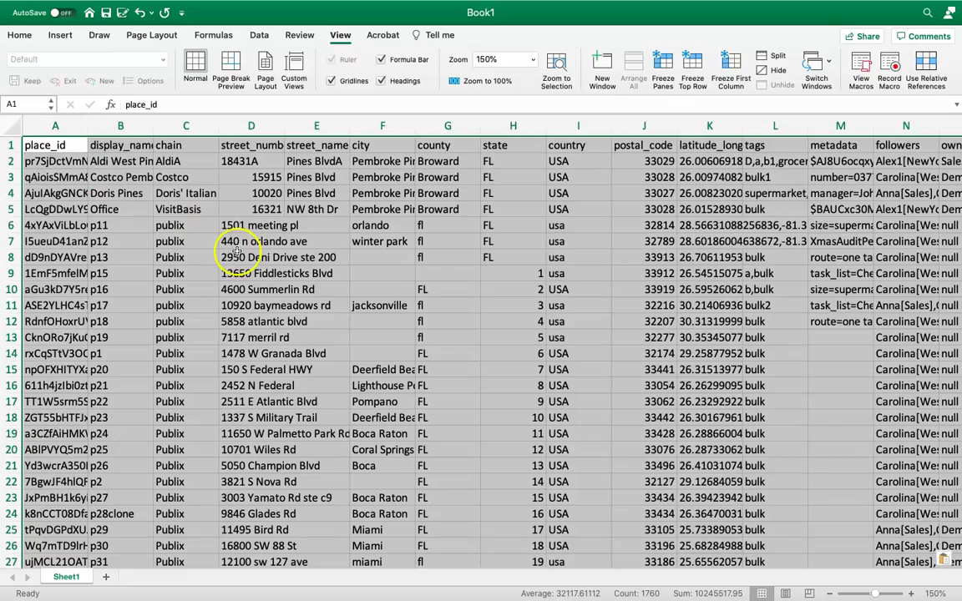
- Delete the followers, owner and last_updated columns (N to P) from the exported places data
left_click(236, 255)
scroll(237, 252, "right", 2)
scroll(239, 253, "right", 5)
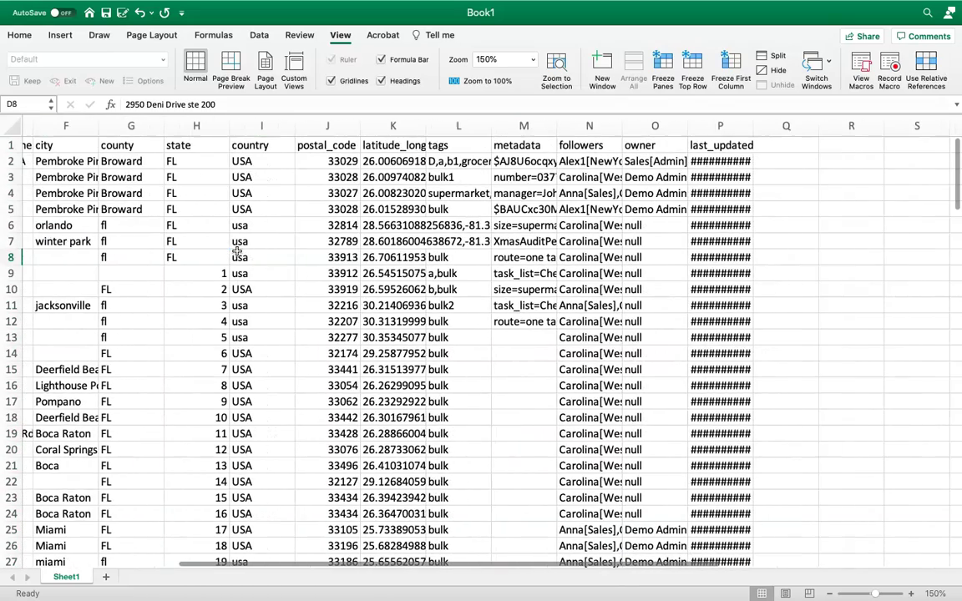
left_click_drag(576, 127, 709, 118)
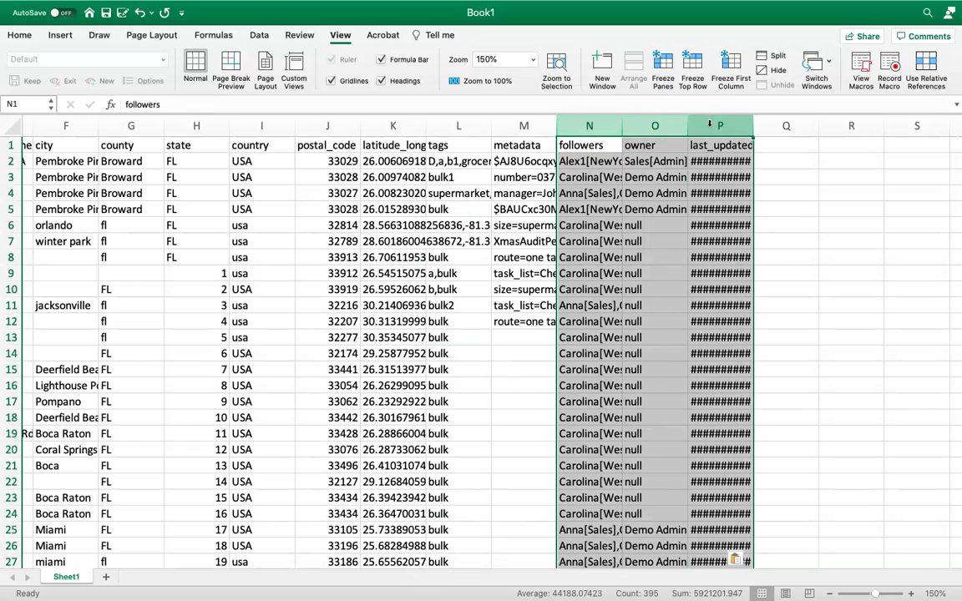
right_click(709, 124)
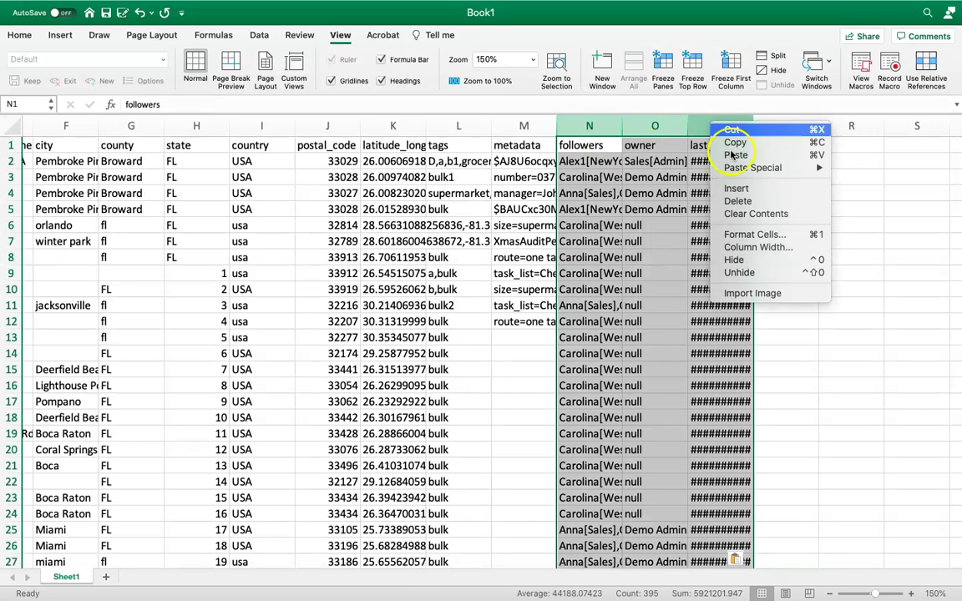
left_click(751, 204)
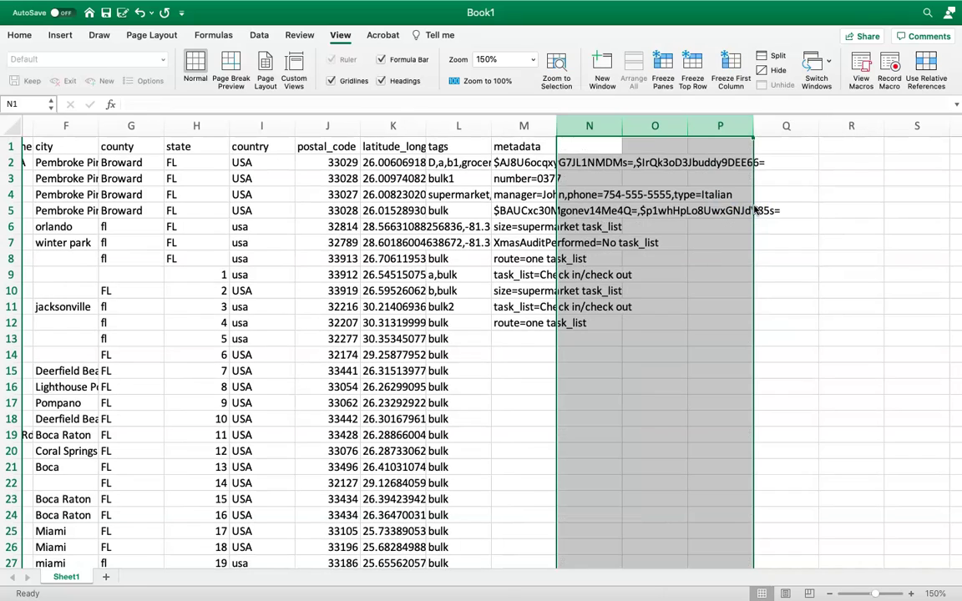
- Copy the scenario ID of the Face count scenario from VisitBasis into cell P1 of the Excel sheet
key("super+Tab")
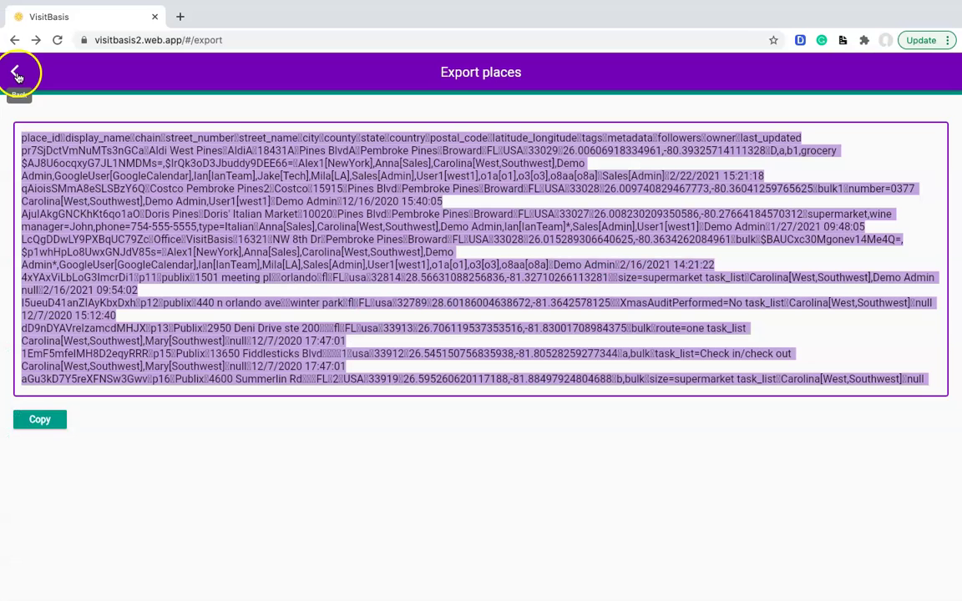
left_click(17, 70)
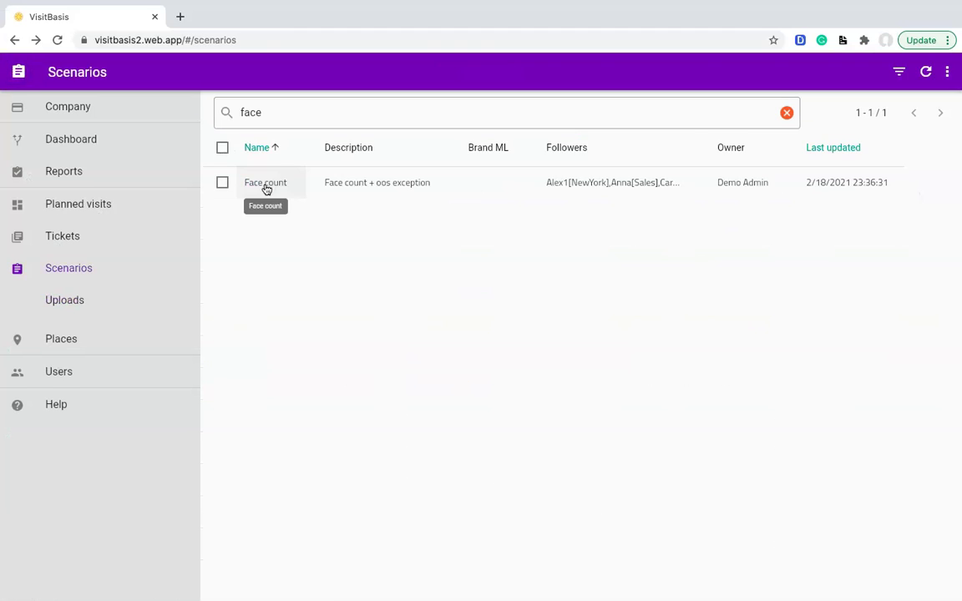
left_click(265, 185)
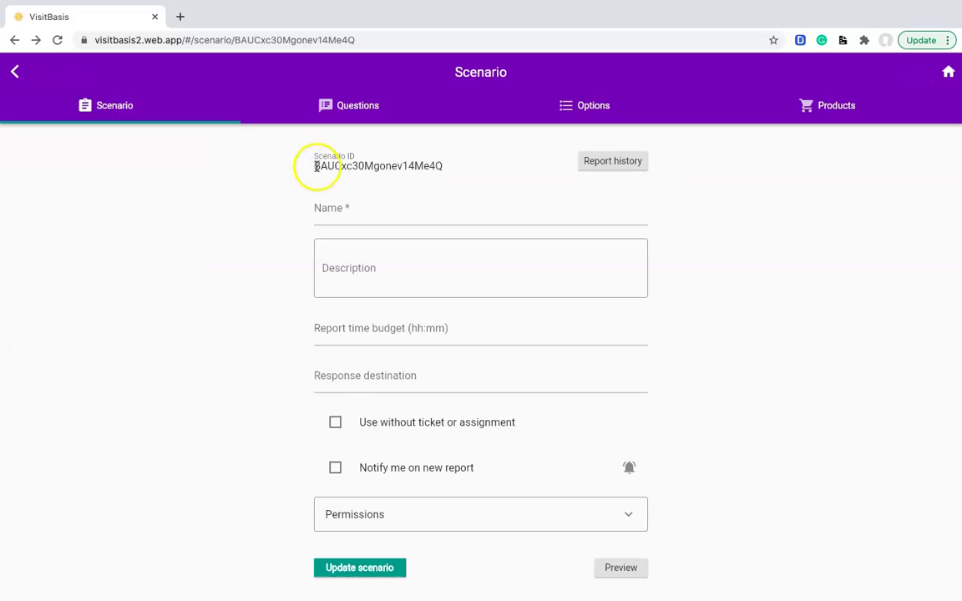
double_click(354, 164)
key("super+c")
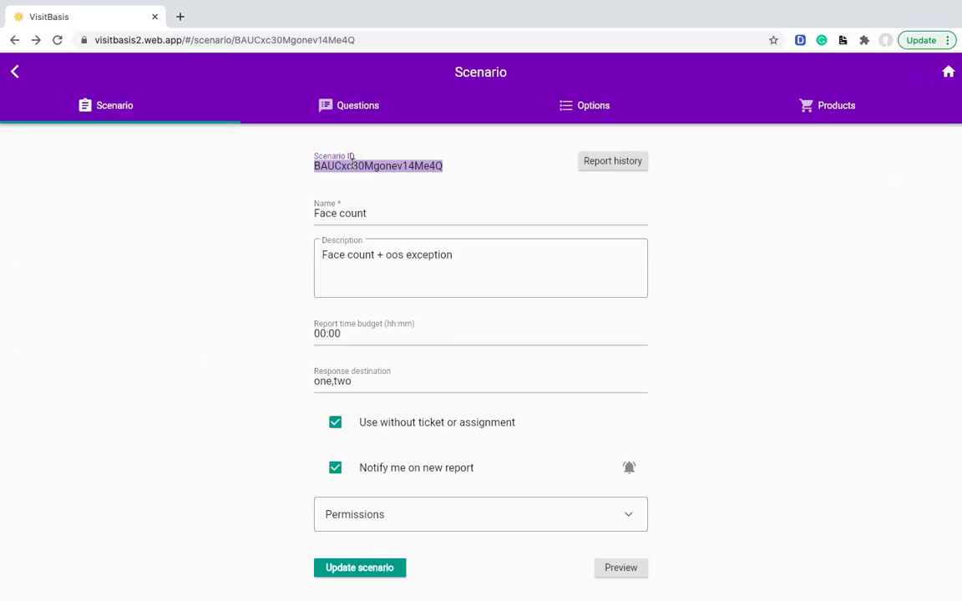
key("super+Tab")
key("super+Tab")
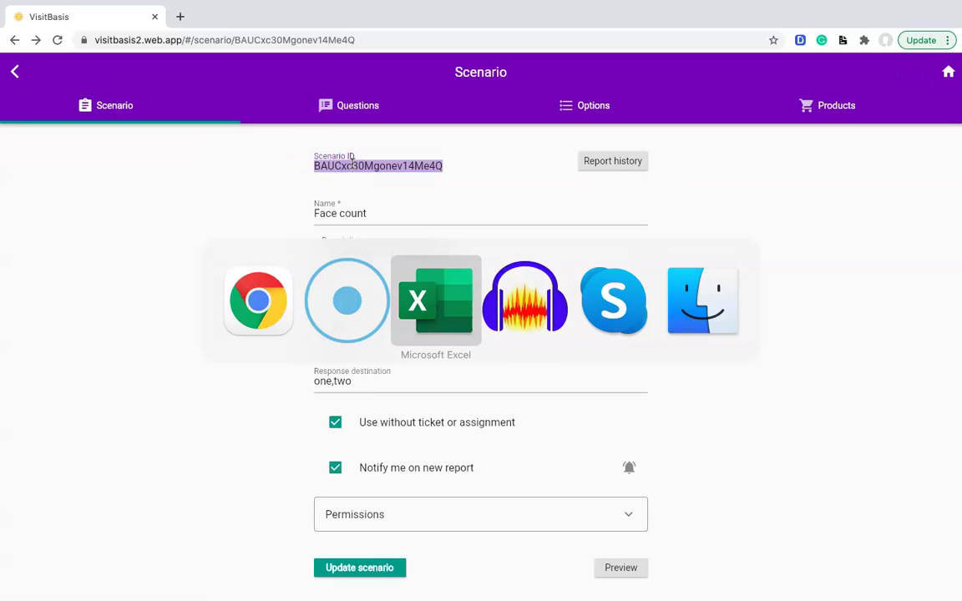
left_click(776, 157)
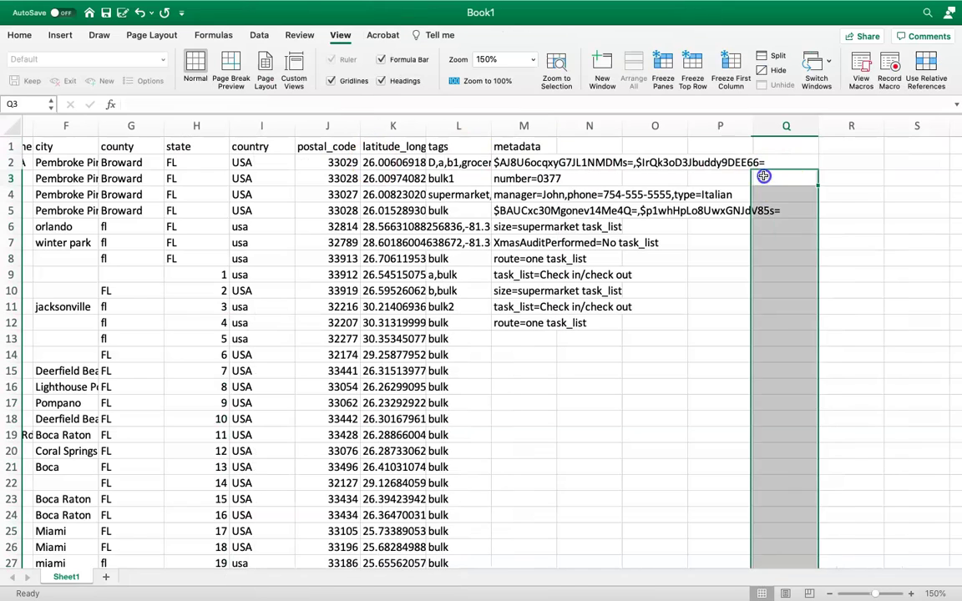
left_click(701, 147)
key("super+v")
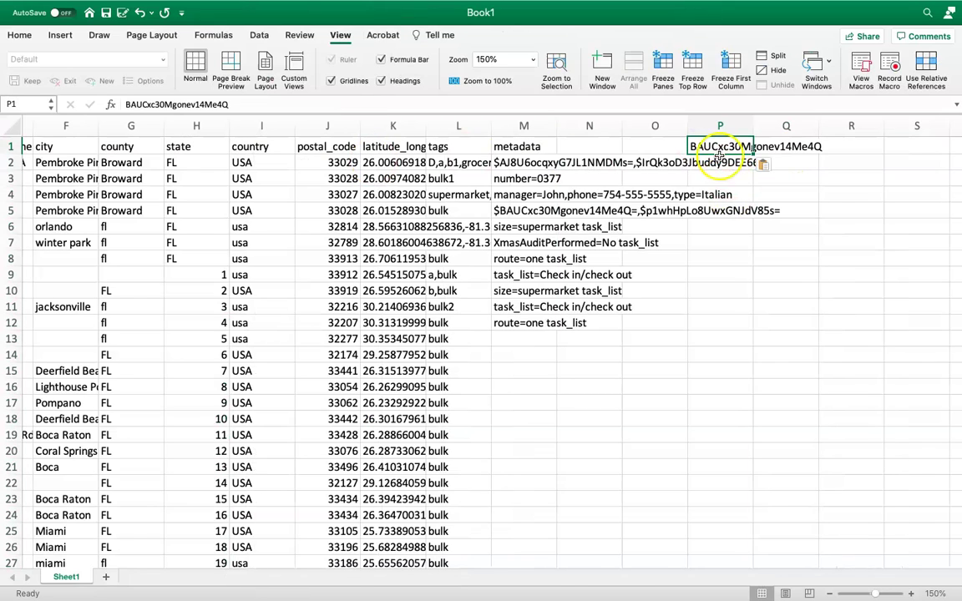
- Format the scenario ID in cell P1 by putting "$" before it and "=," after it
left_click(124, 105)
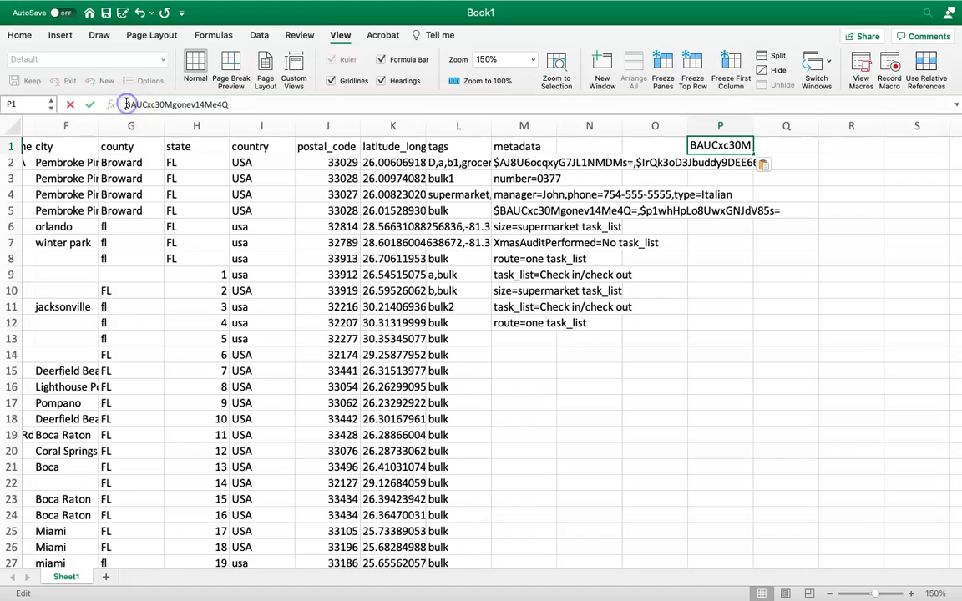
type("$")
left_click(250, 103)
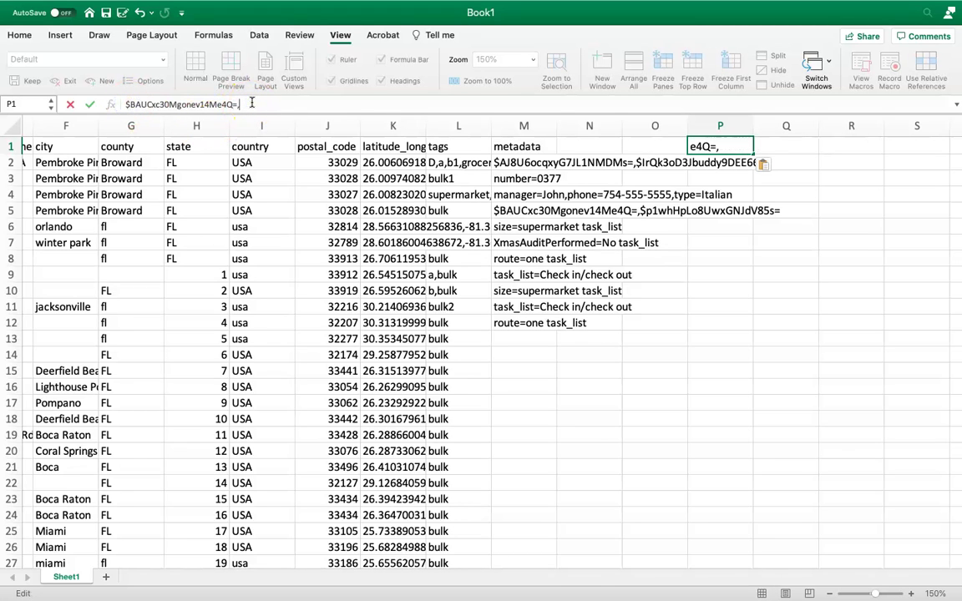
key("Return")
left_click(722, 146)
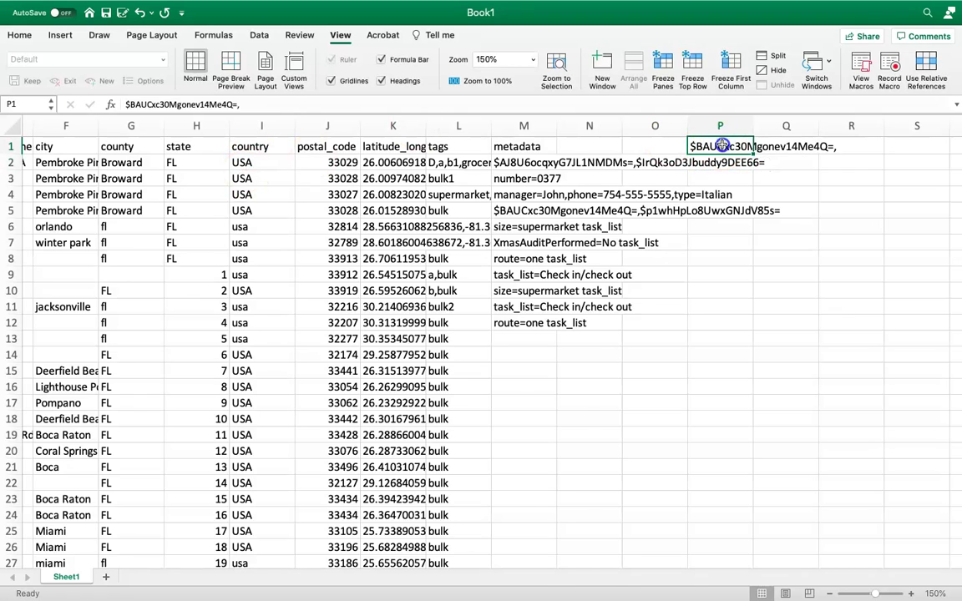
- Enter =CONCATENATE($P$1,M2) in cell N2 and fill the formula down to the last place row
left_click(269, 104)
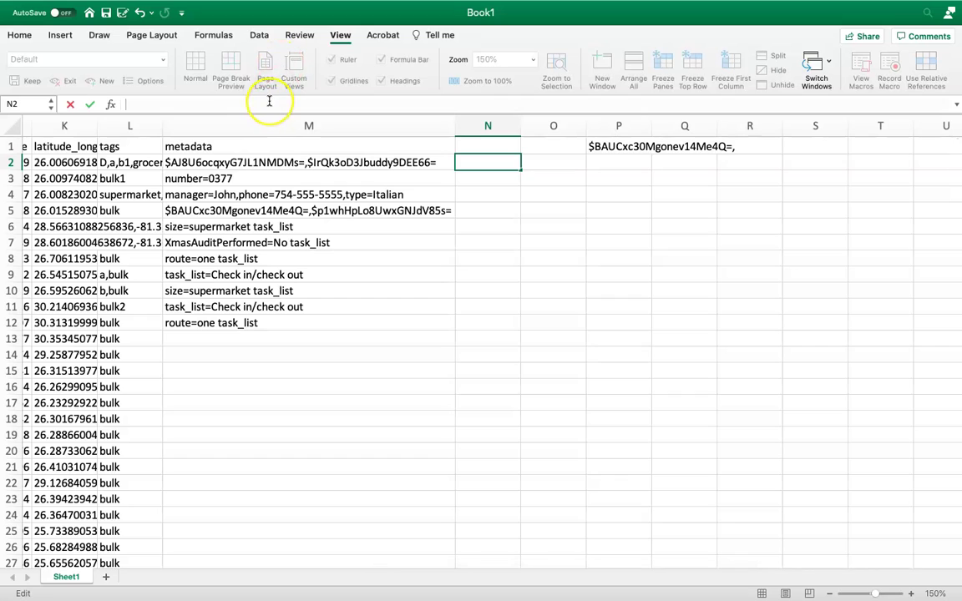
type("=CONCATENATE($P$1,M2)")
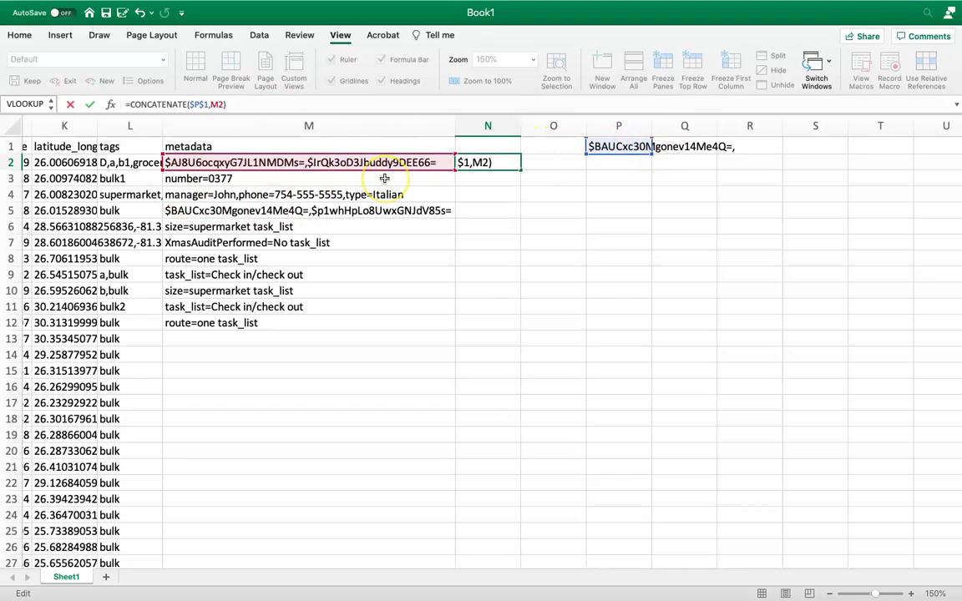
left_click_drag(521, 170, 487, 516)
scroll(487, 514, "up", 20)
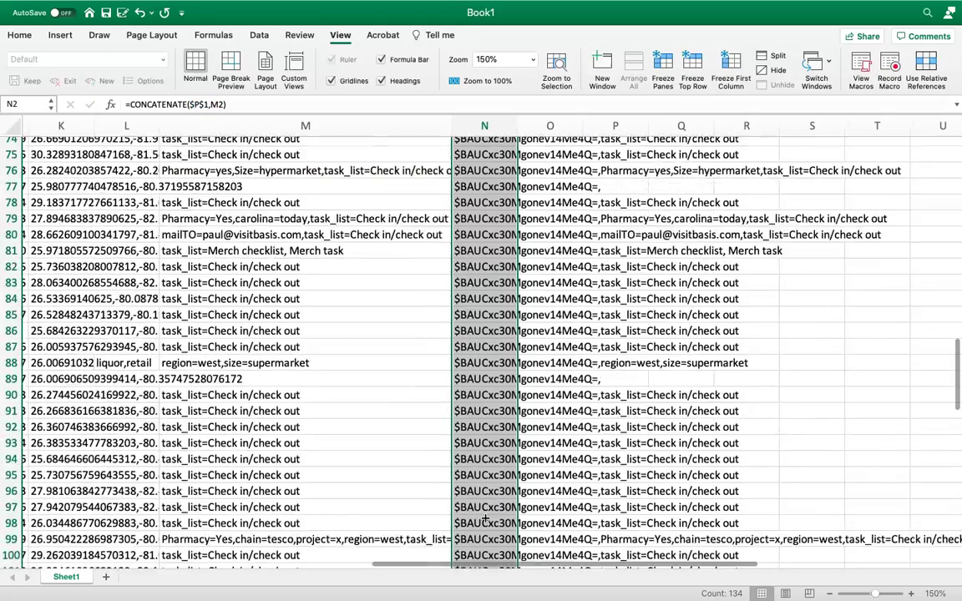
scroll(484, 506, "down", 1)
- Copy the concatenated results in column N and paste them as values over the metadata column from cell M2
key("super+c")
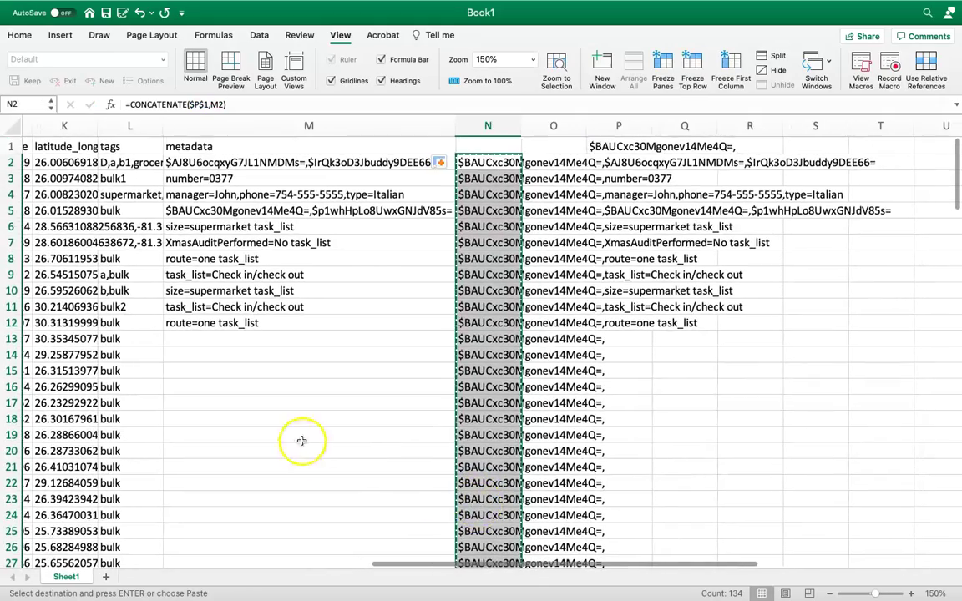
left_click(331, 163)
right_click(332, 163)
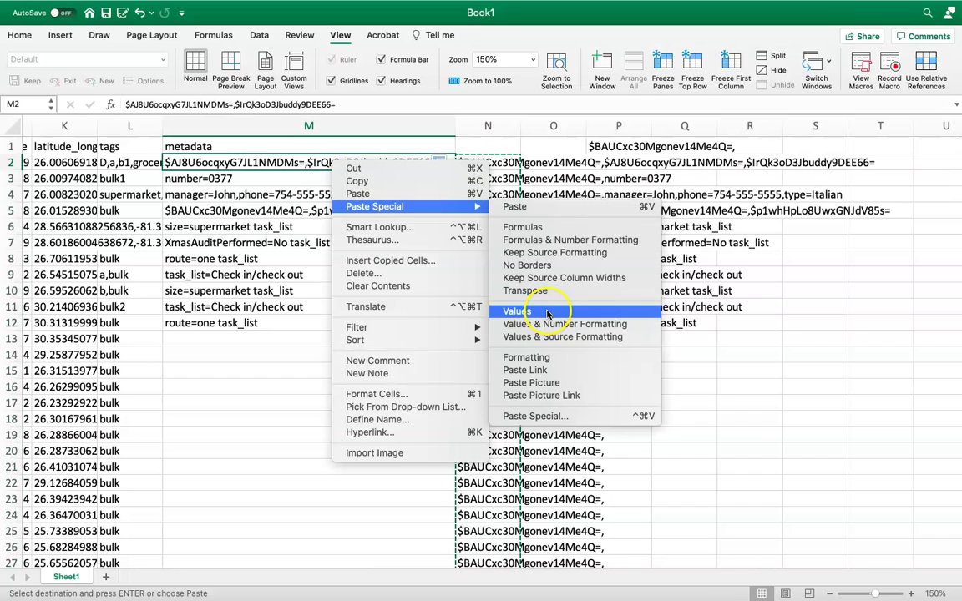
left_click(509, 313)
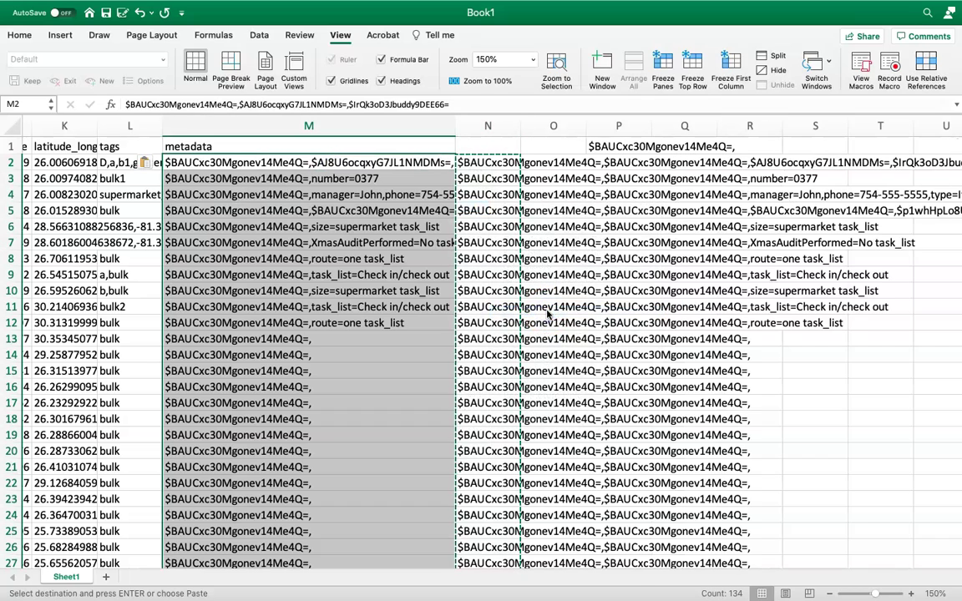
- Copy the places table from the place_id column through the metadata column, rows 1 to 135
left_click(484, 126)
left_click(441, 144)
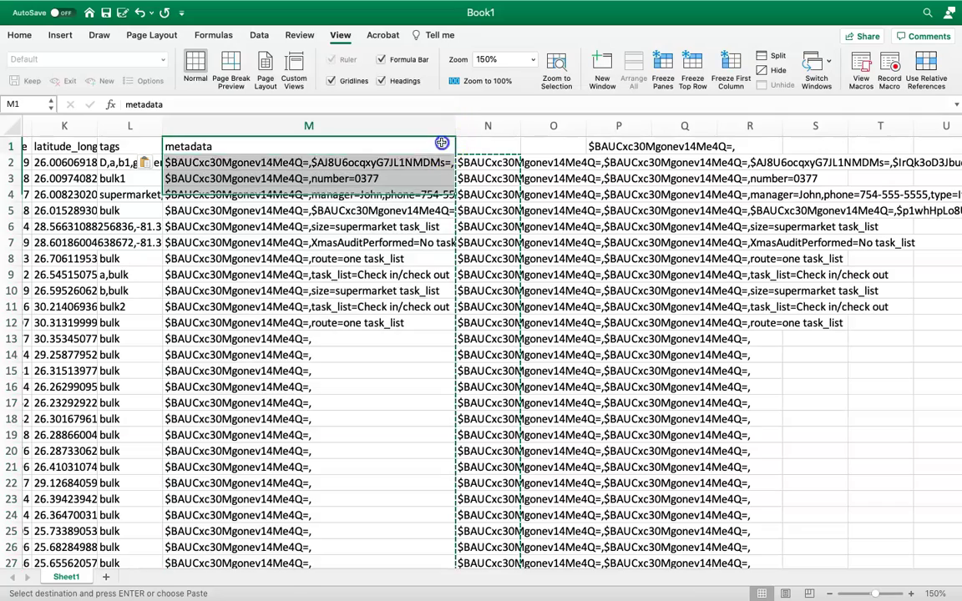
key("super+a")
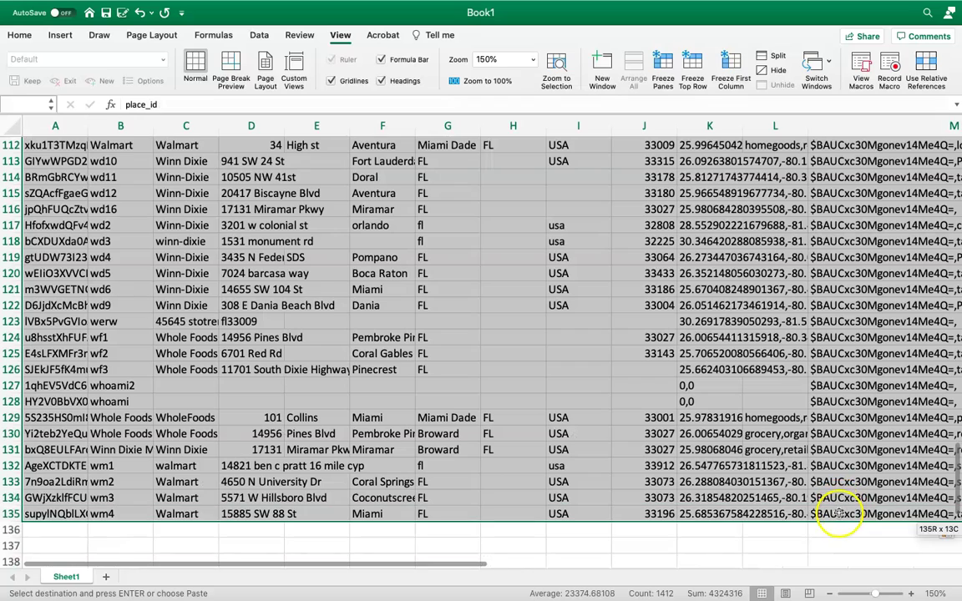
scroll(839, 514, "up", 20)
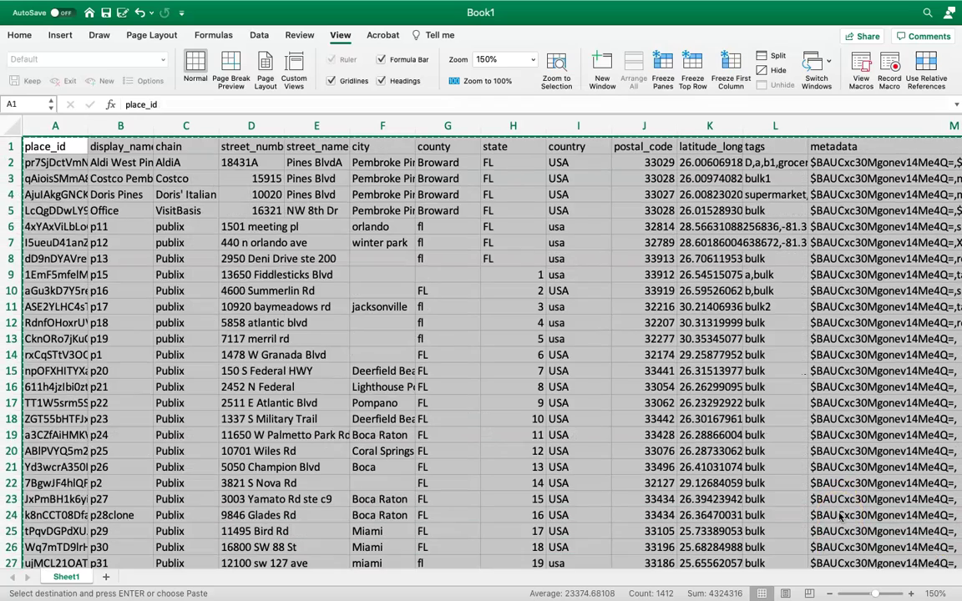
- Switch to VisitBasis, replace the Update places template text with the copied table and run the update
key("super+Tab")
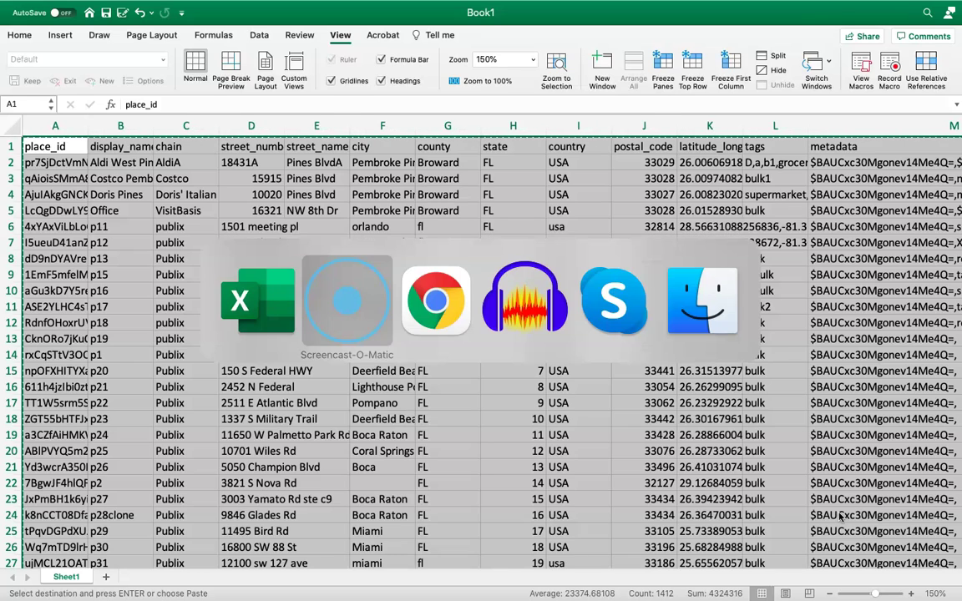
key("super+Tab")
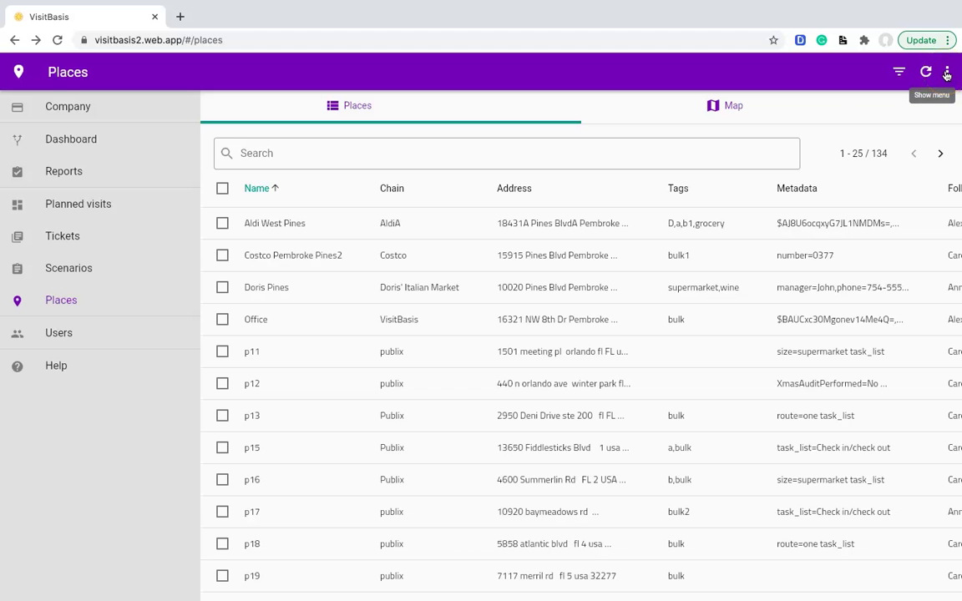
left_click(946, 75)
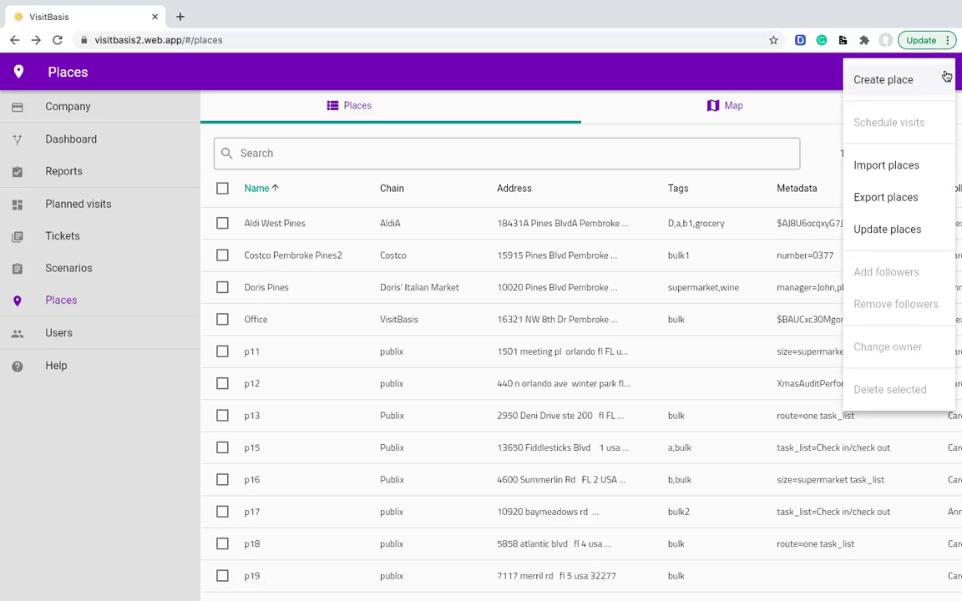
left_click(911, 227)
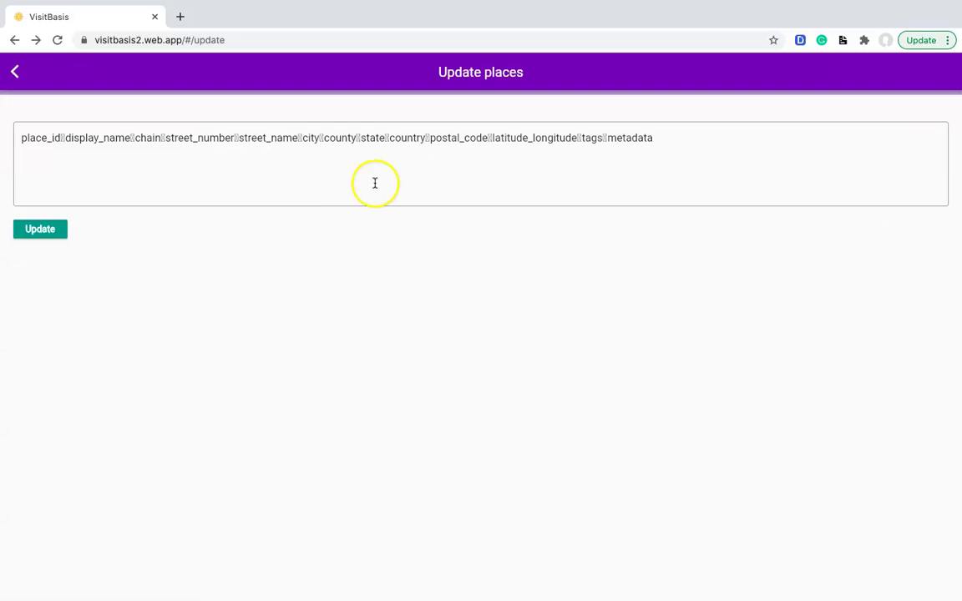
left_click(133, 154)
key("super+a")
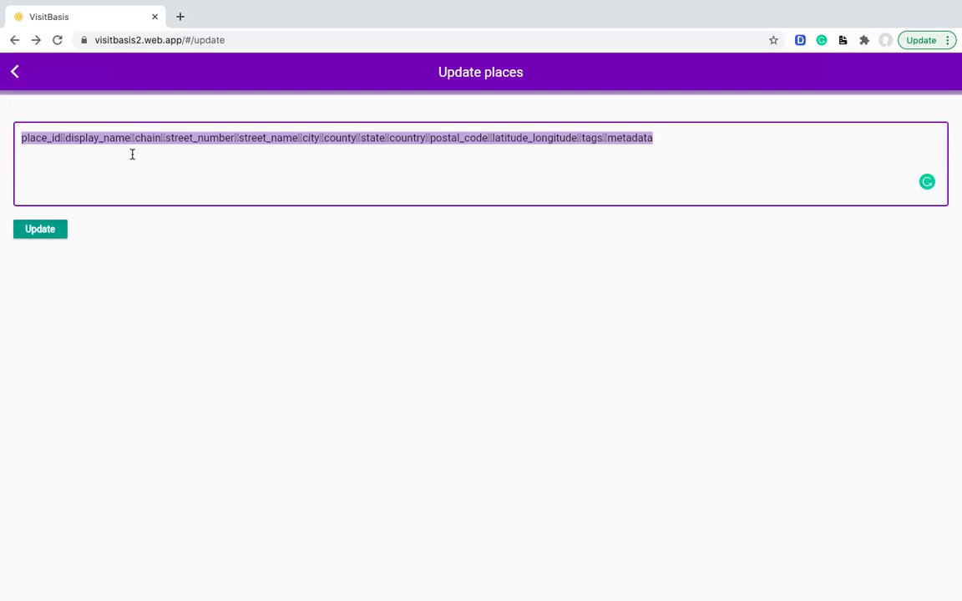
key("super+v")
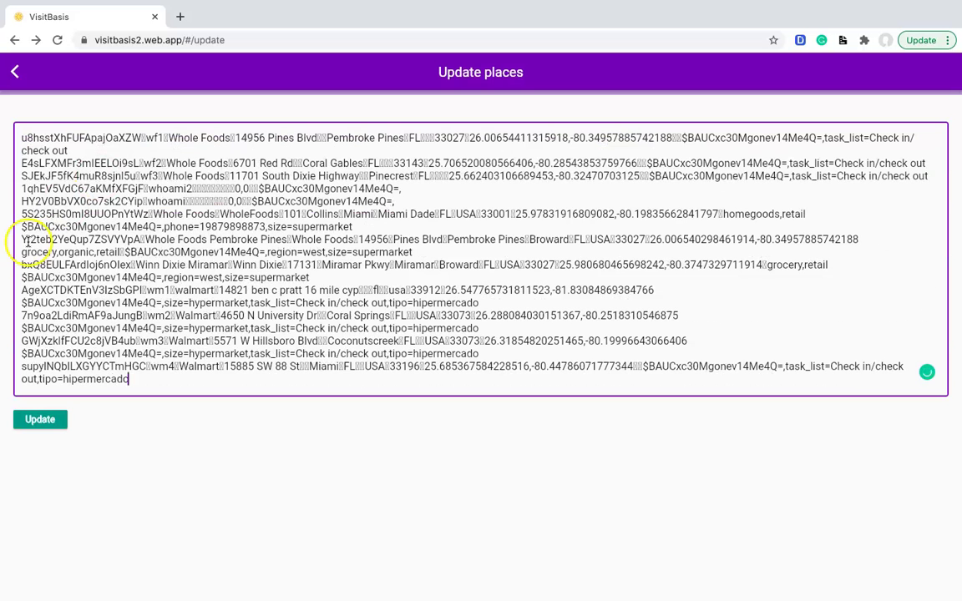
left_click(37, 419)
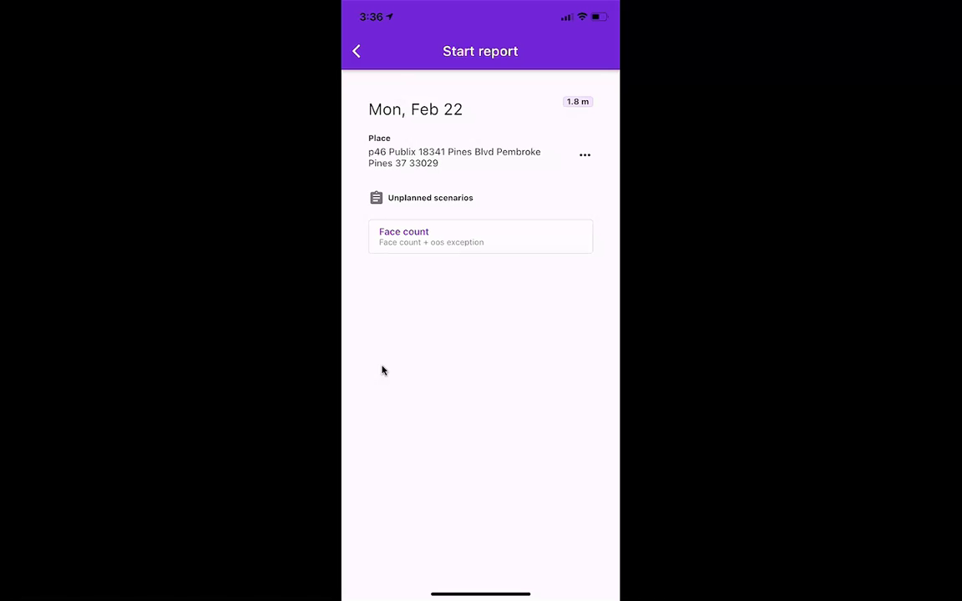
left_click(674, 435)
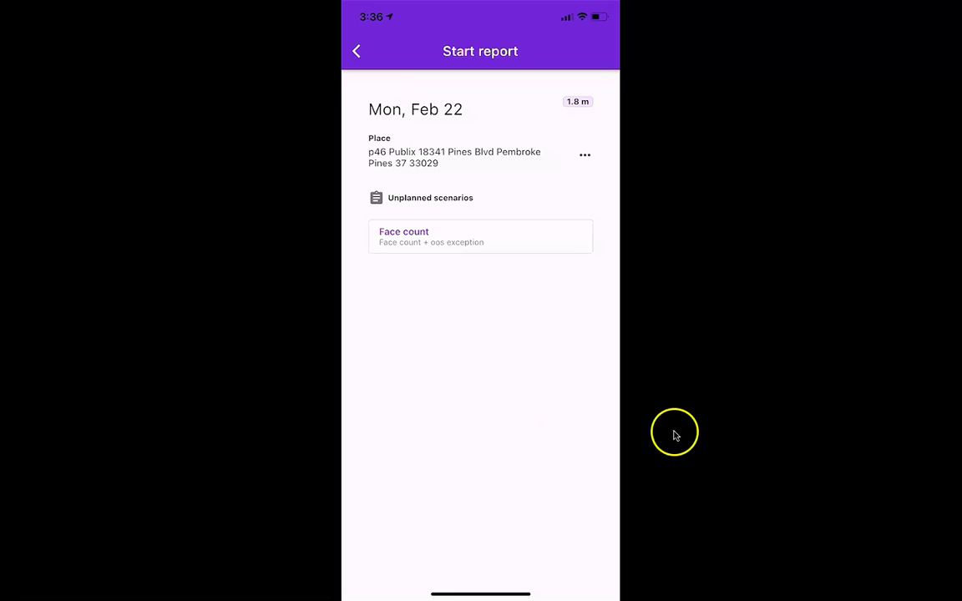